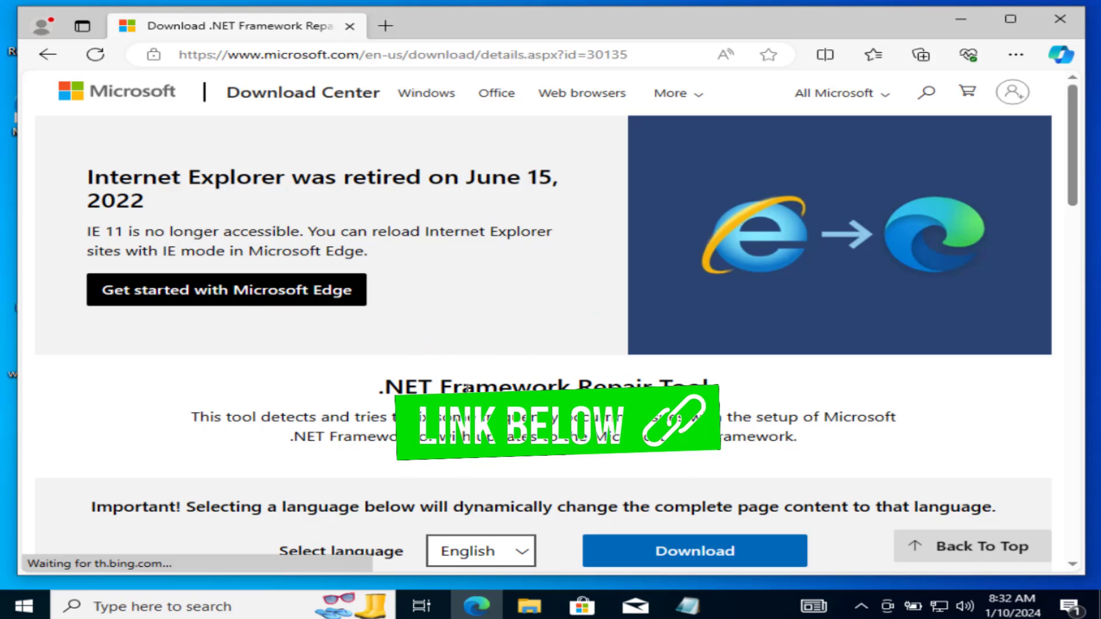
Download NetFxRepairTool.exe in Edge and launch it with administrator permission, then minimize the browser
{"action": "left_click", "coordinate": [684, 552]}
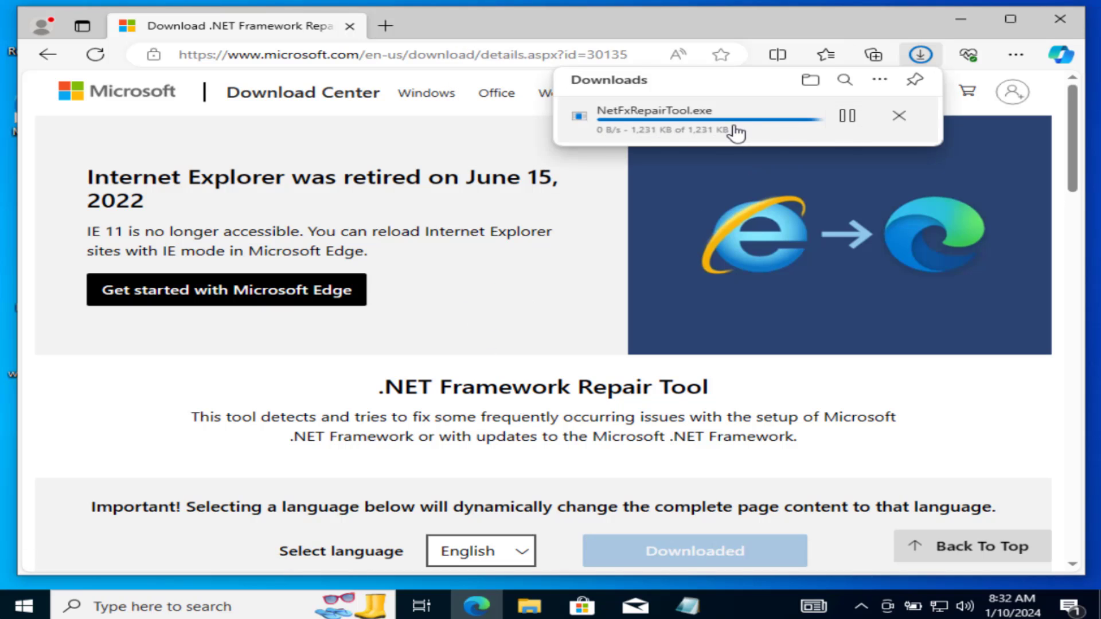
{"action": "left_click", "coordinate": [631, 123]}
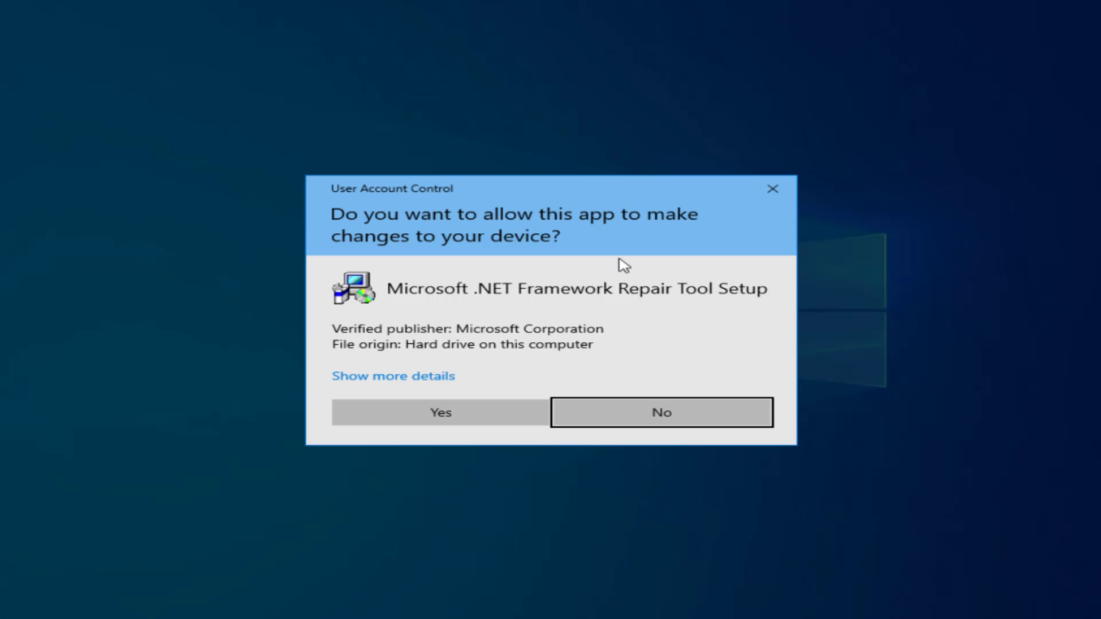
{"action": "left_click", "coordinate": [512, 412]}
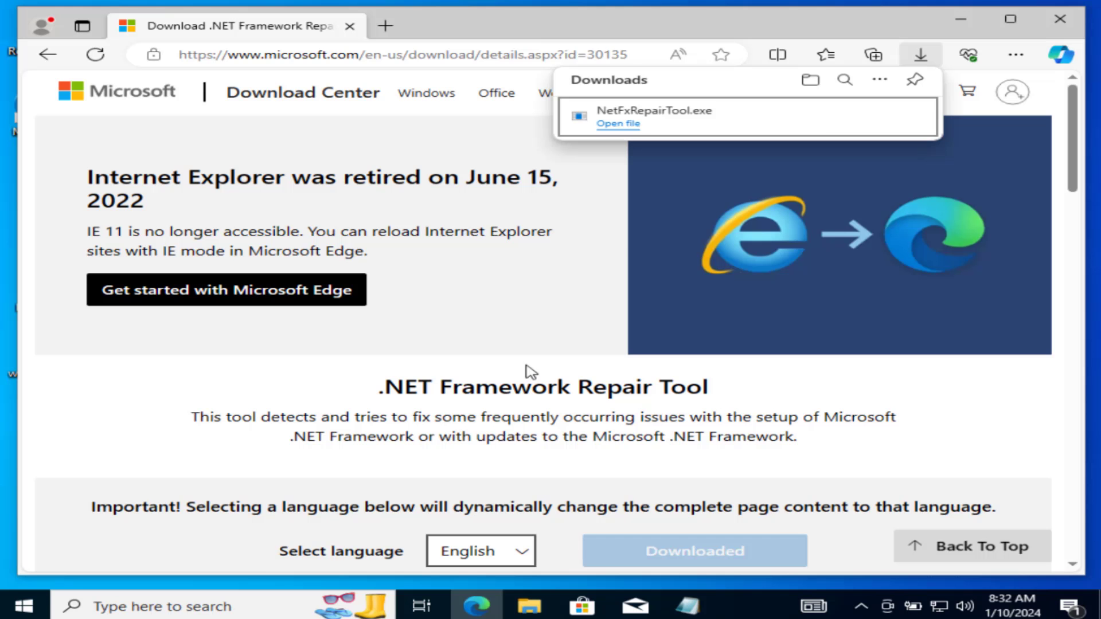
{"action": "left_click", "coordinate": [952, 23]}
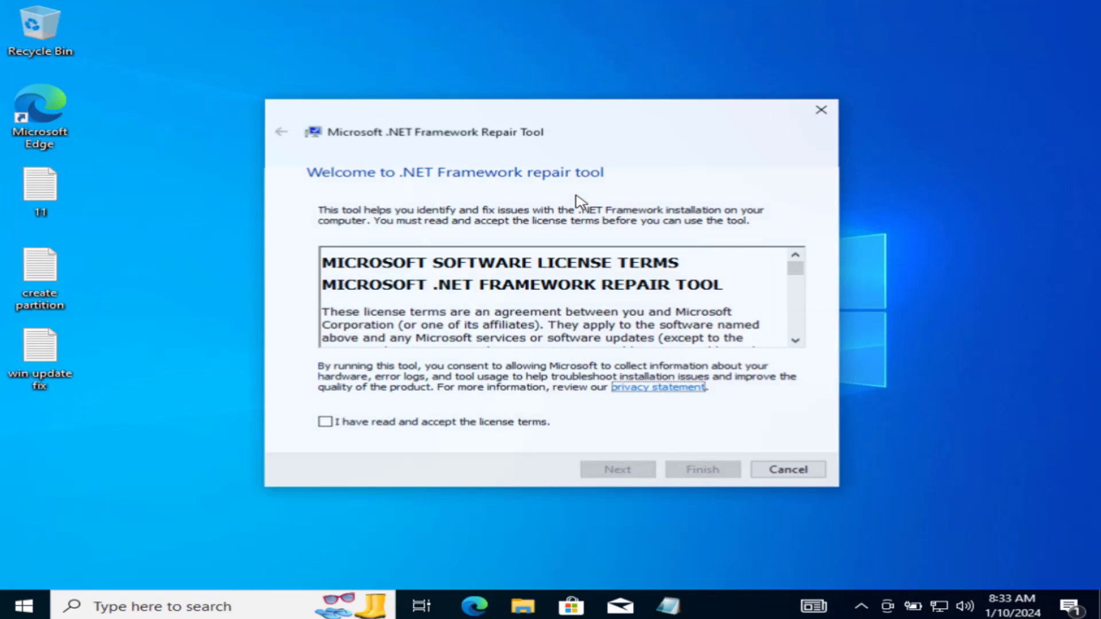
Accept the licence, apply both recommended Windows Installer repairs, and finish the .NET Framework Repair Tool
{"action": "left_click", "coordinate": [428, 422]}
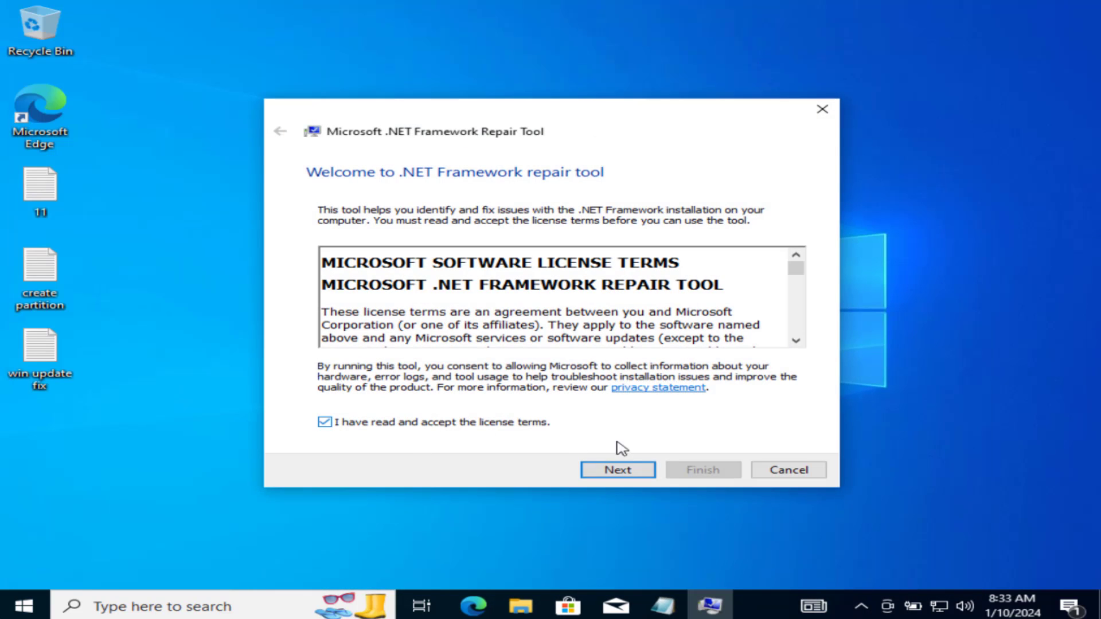
{"action": "left_click", "coordinate": [645, 472]}
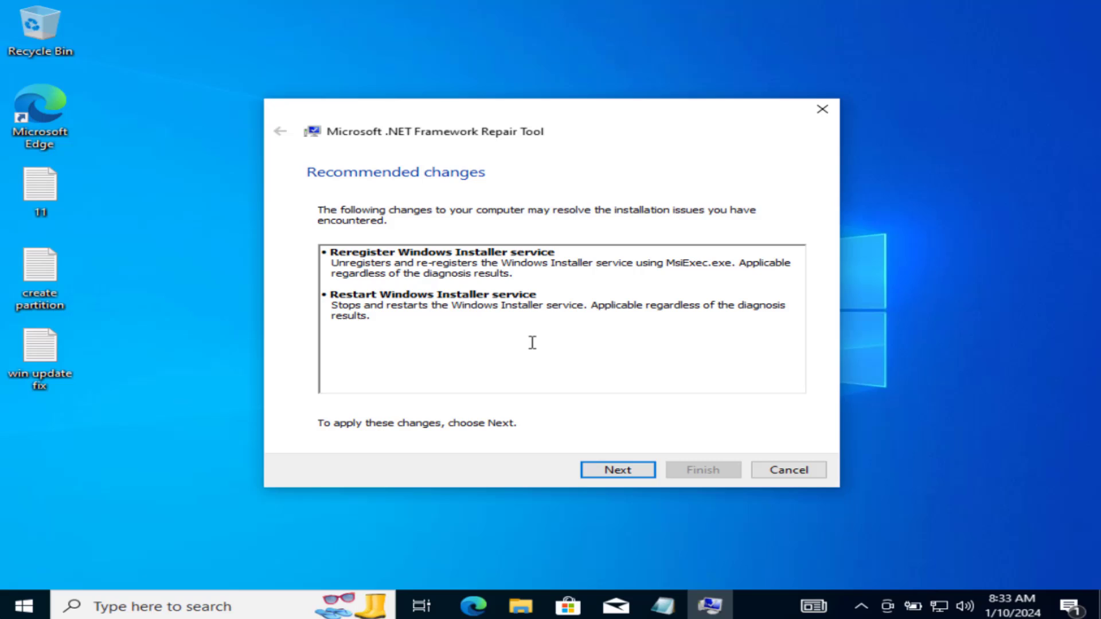
{"action": "left_click", "coordinate": [614, 467]}
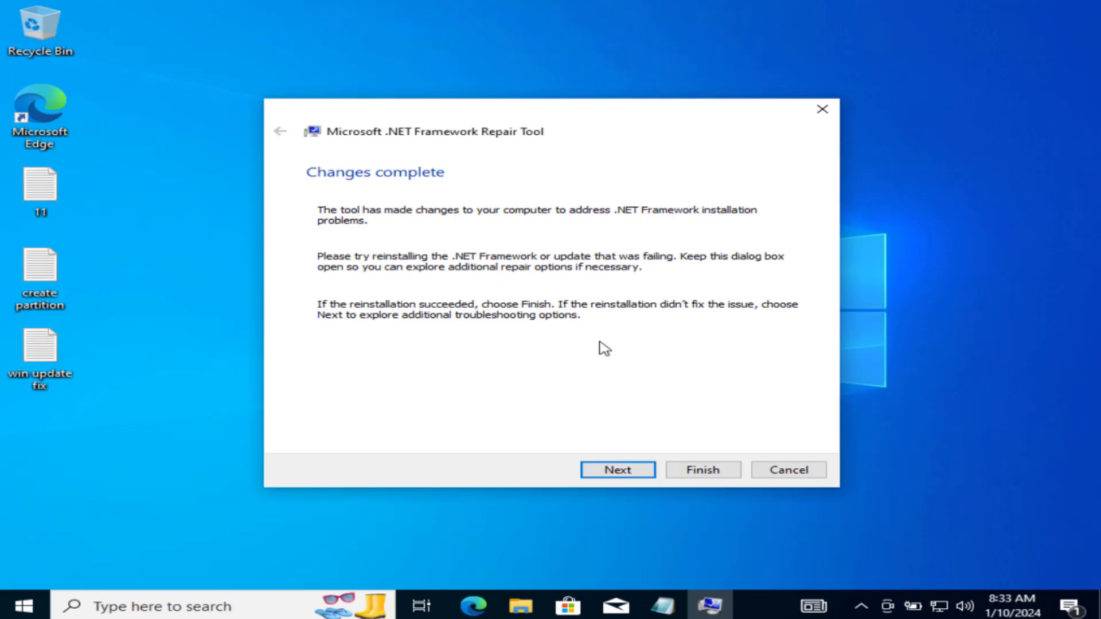
{"action": "left_click", "coordinate": [705, 468]}
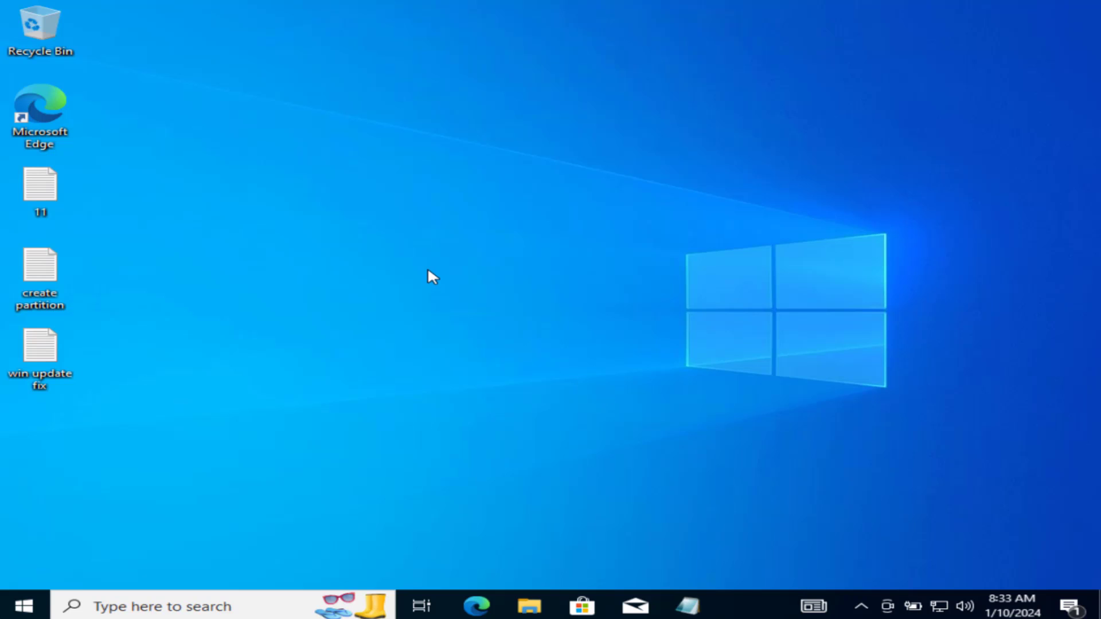
Open the win update fix script in Notepad and scroll through its contents
{"action": "double_click", "coordinate": [38, 373]}
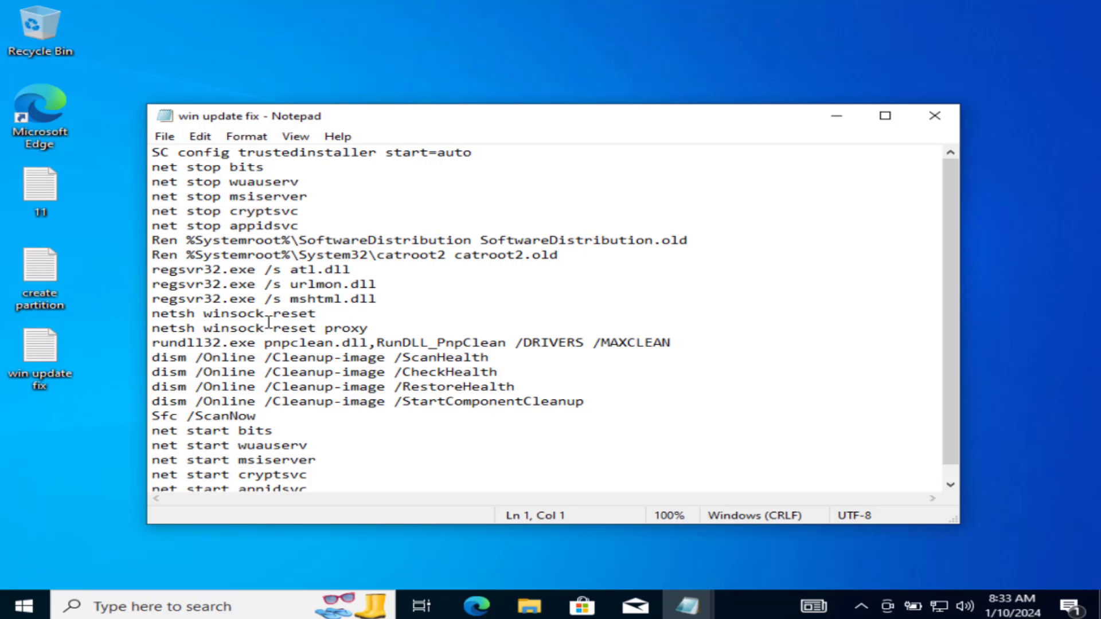
{"action": "scroll", "coordinate": [268, 326], "scroll_direction": "down", "scroll_amount": 1}
{"action": "scroll", "coordinate": [268, 328], "scroll_direction": "up", "scroll_amount": 1}
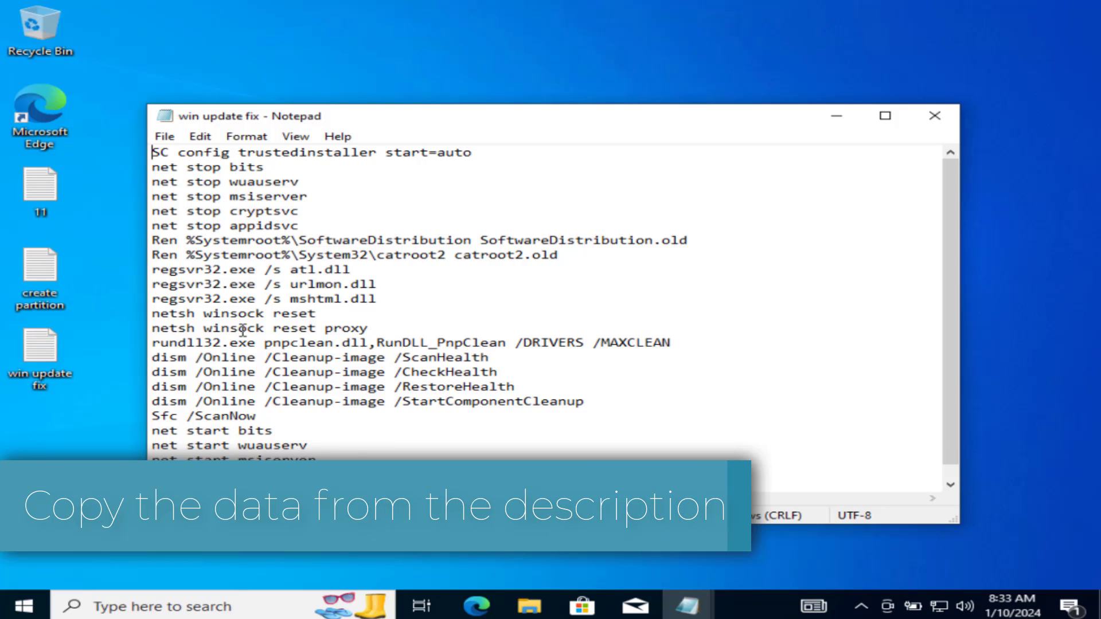
{"action": "scroll", "coordinate": [229, 331], "scroll_direction": "down", "scroll_amount": 1}
{"action": "scroll", "coordinate": [218, 331], "scroll_direction": "up", "scroll_amount": 1}
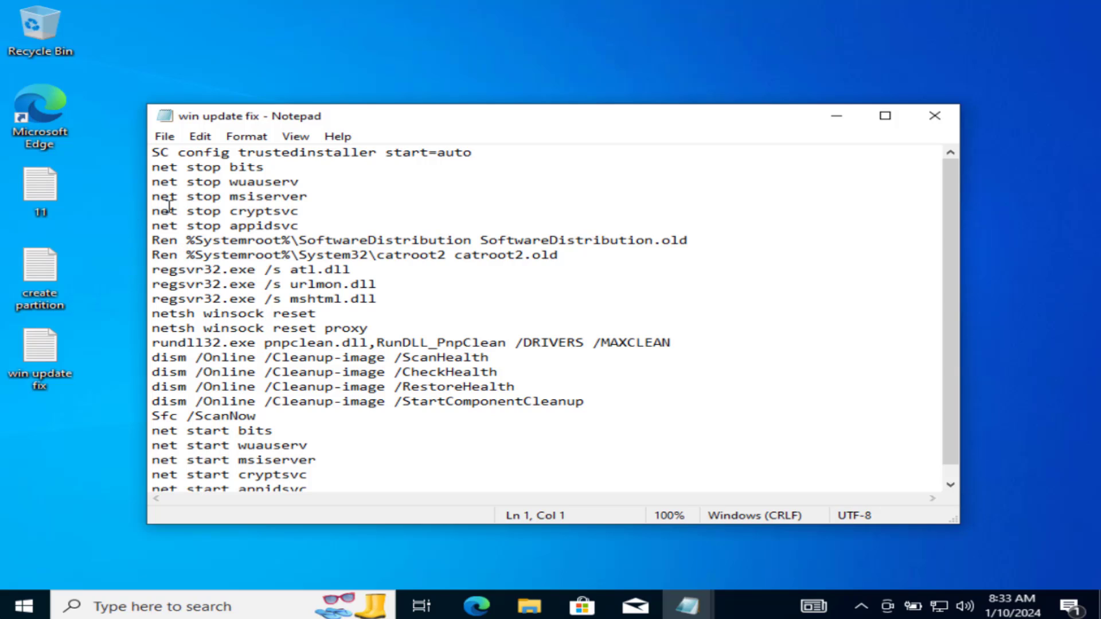
Save the script to the desktop as fix.bat with the All Files type
{"action": "left_click", "coordinate": [166, 138]}
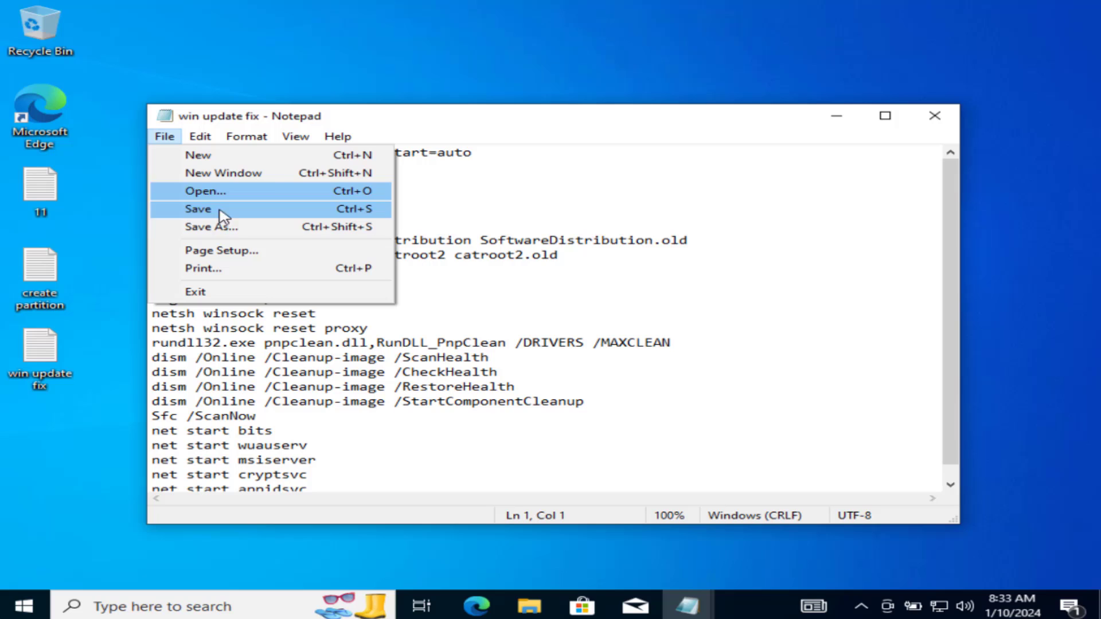
{"action": "left_click", "coordinate": [277, 229]}
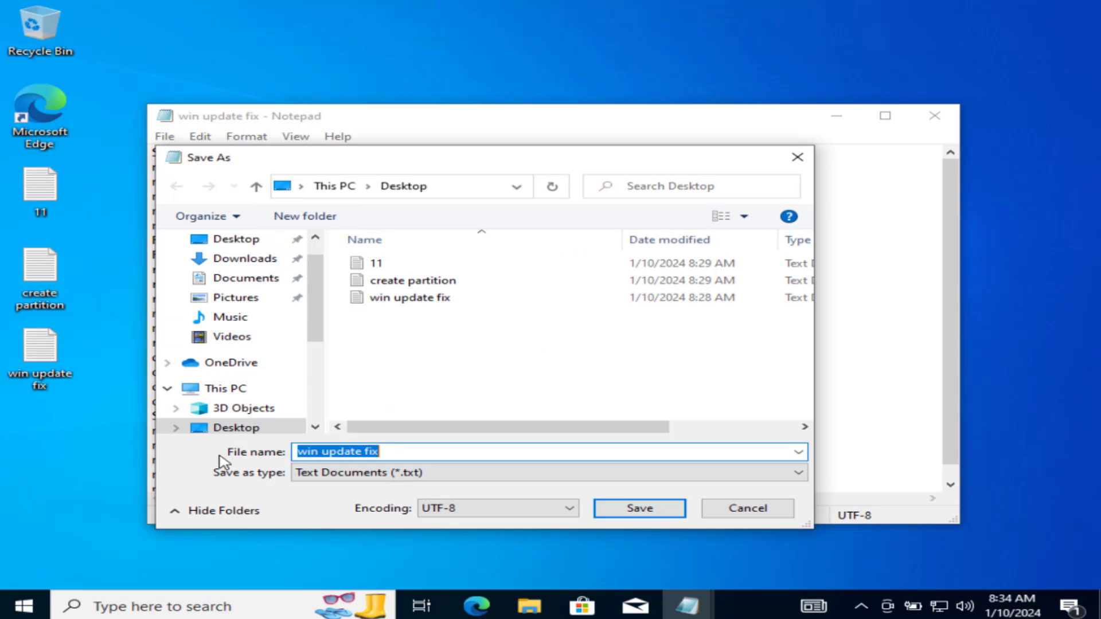
{"action": "left_click", "coordinate": [422, 452]}
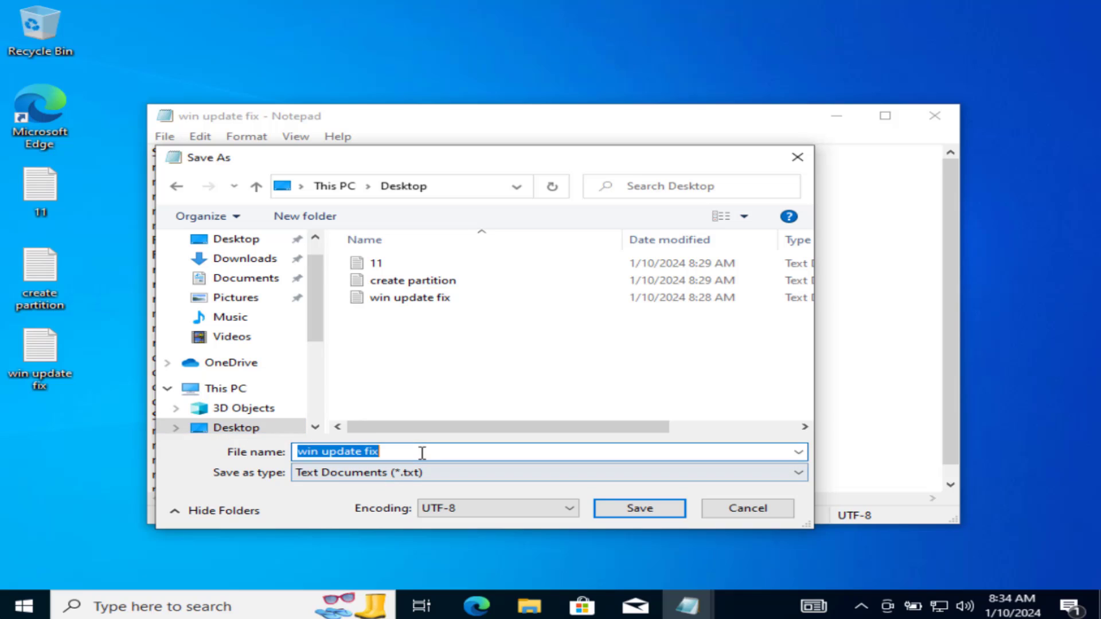
{"action": "type", "text": "fix."}
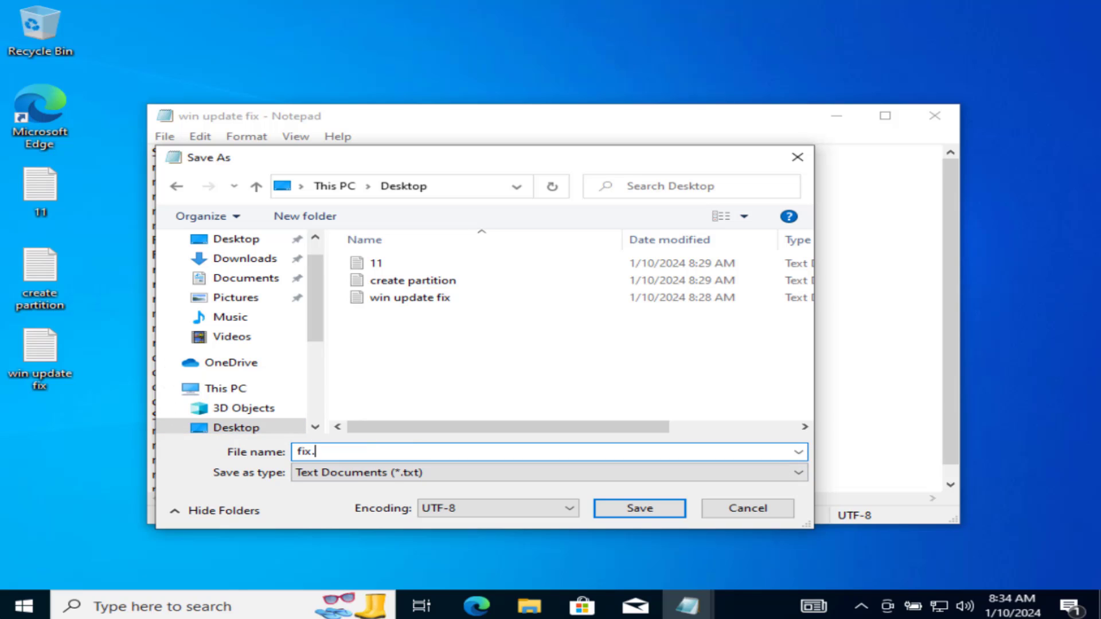
{"action": "type", "text": "bat"}
{"action": "left_click", "coordinate": [360, 475]}
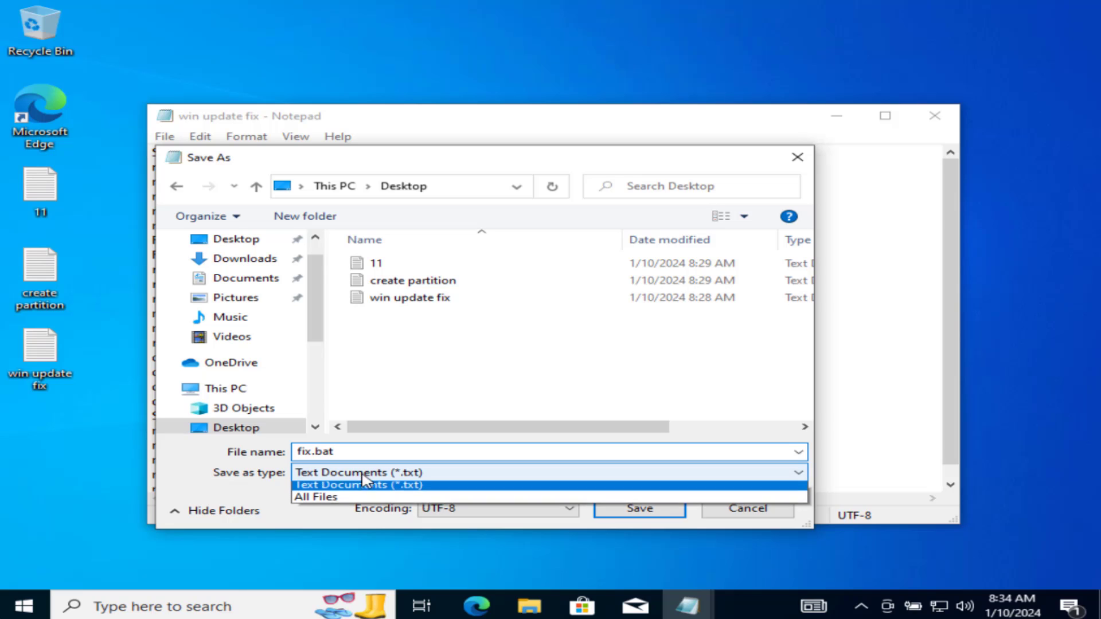
{"action": "left_click", "coordinate": [314, 501]}
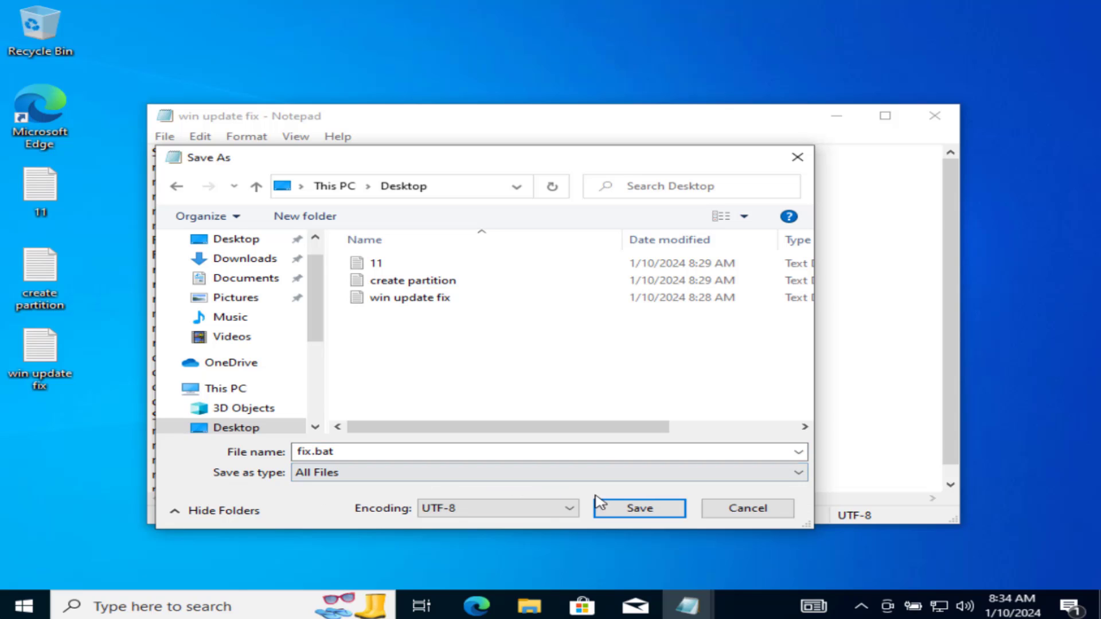
{"action": "left_click", "coordinate": [635, 510]}
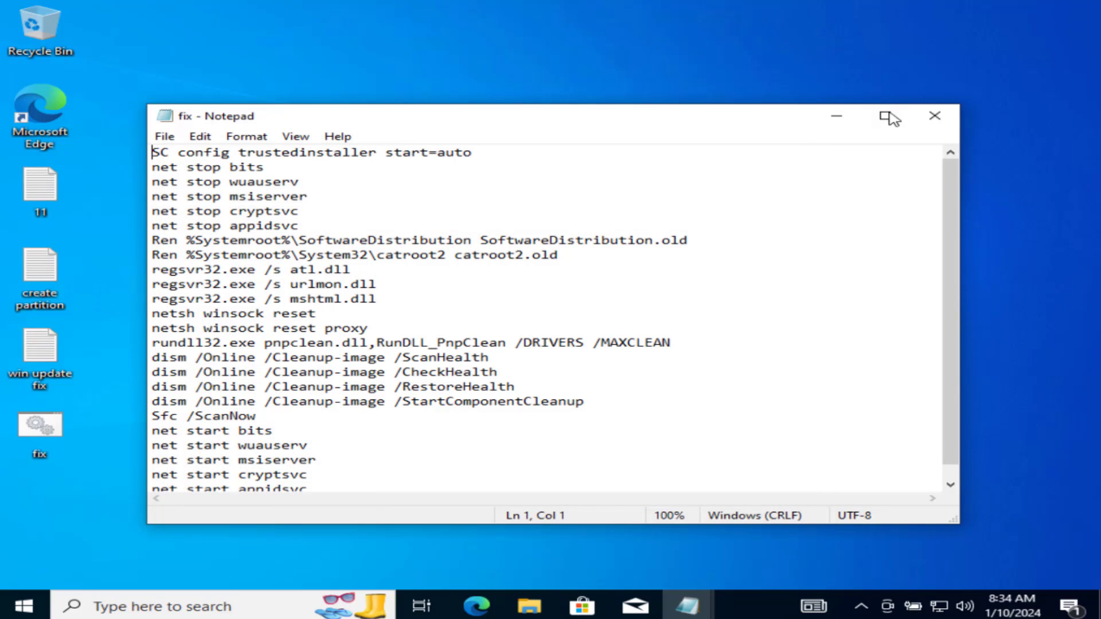
Close Notepad, run fix.bat as administrator, and minimize its console while it runs
{"action": "left_click", "coordinate": [935, 116]}
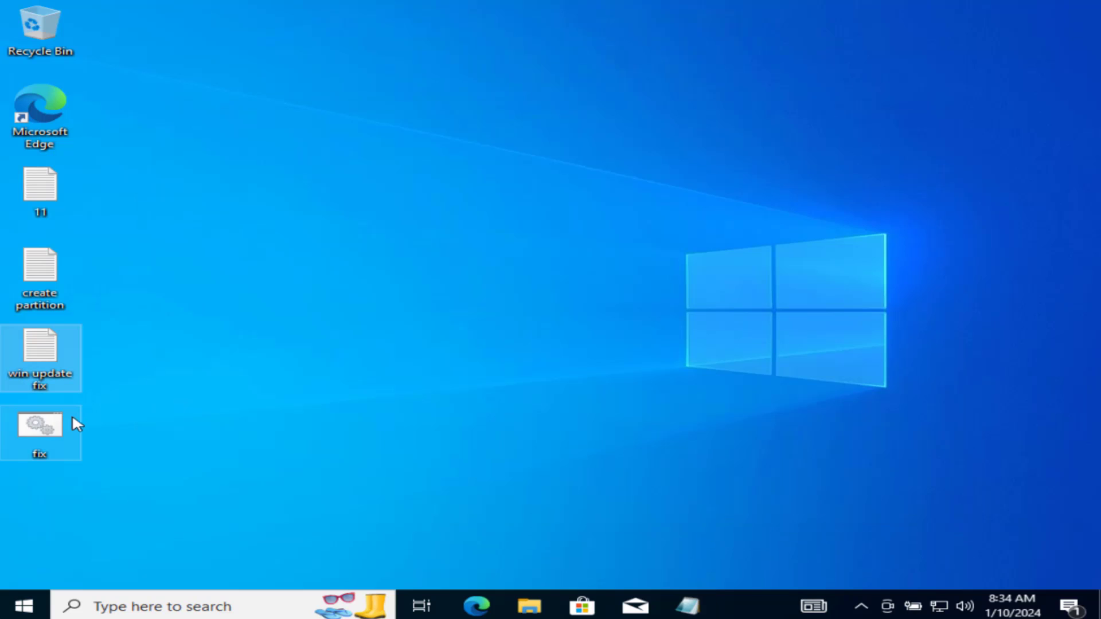
{"action": "left_click", "coordinate": [37, 434]}
{"action": "right_click", "coordinate": [37, 433]}
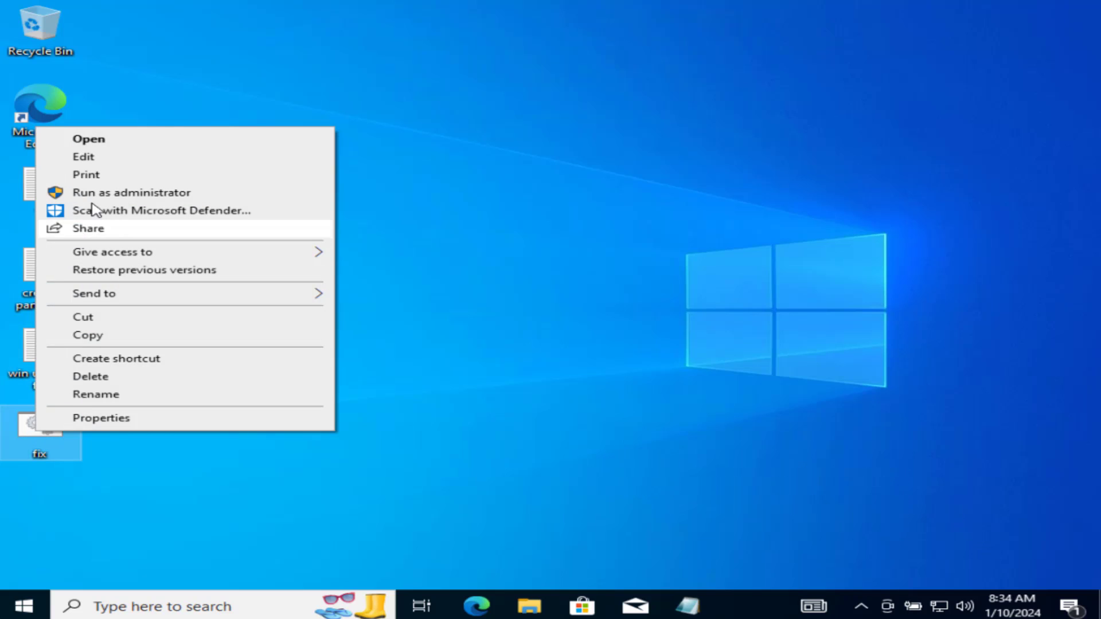
{"action": "left_click", "coordinate": [137, 192]}
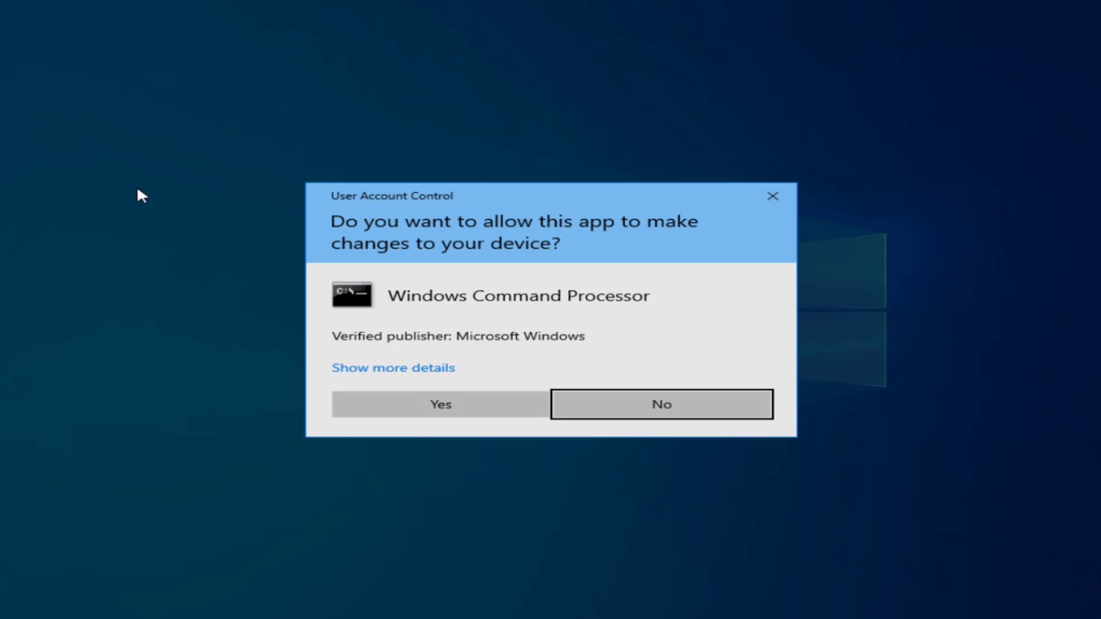
{"action": "left_click", "coordinate": [410, 412]}
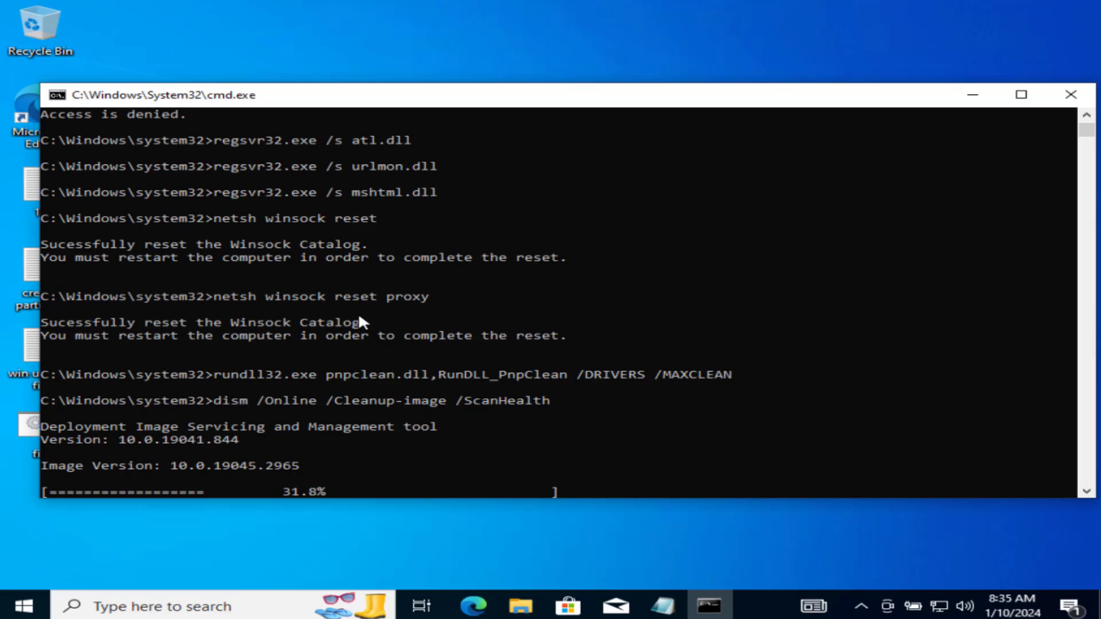
{"action": "left_click", "coordinate": [972, 96]}
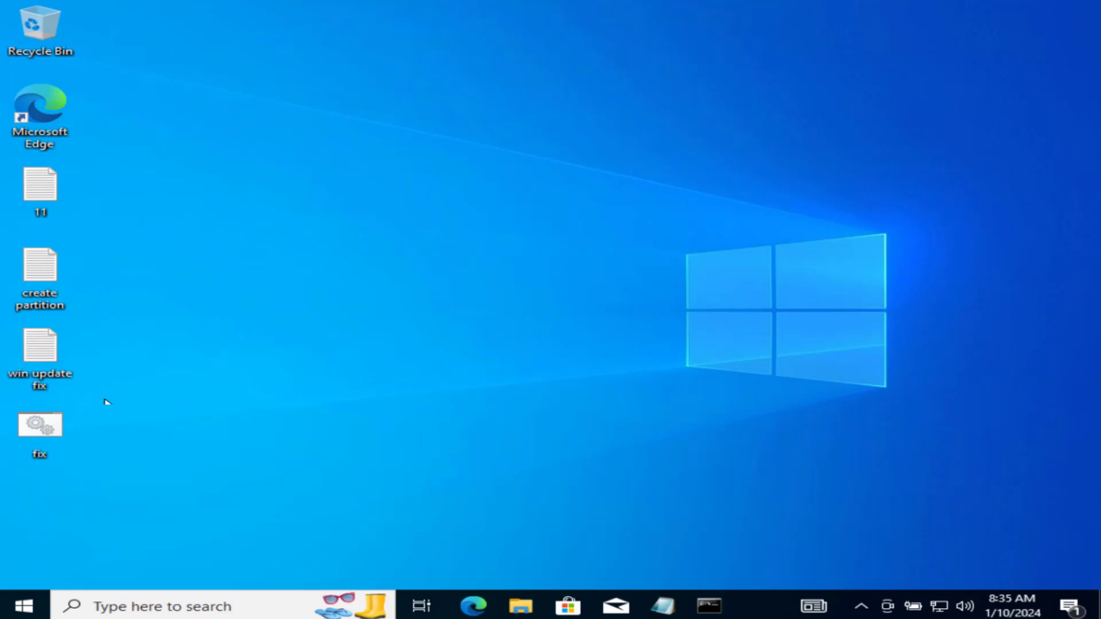
Search for cmd and launch Command Prompt as administrator, approving the UAC prompt
{"action": "left_click", "coordinate": [18, 609]}
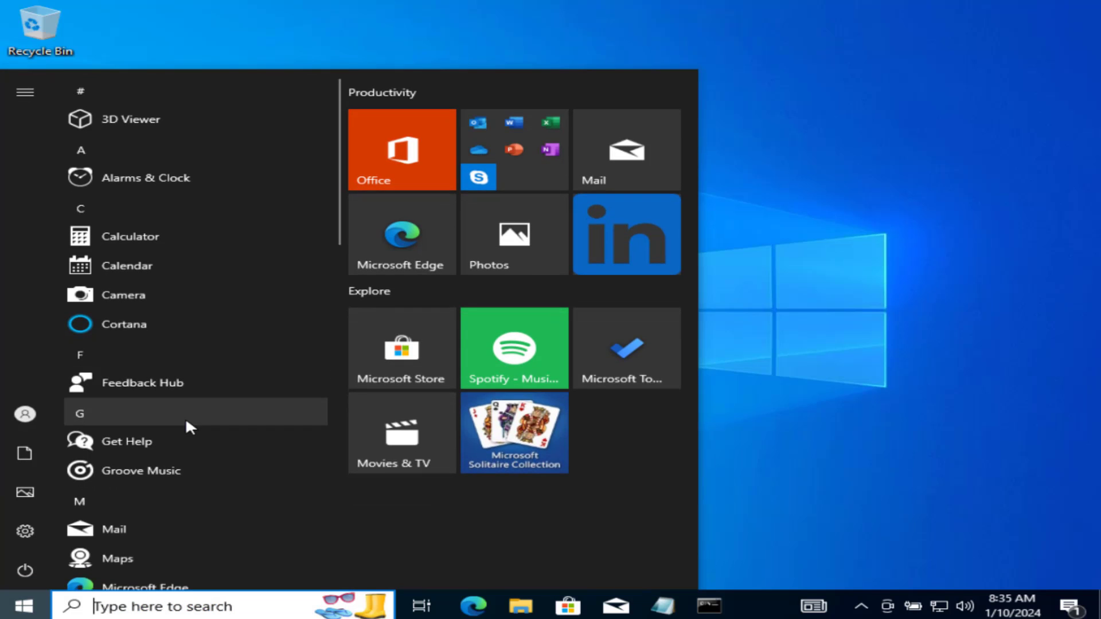
{"action": "type", "text": "cmd"}
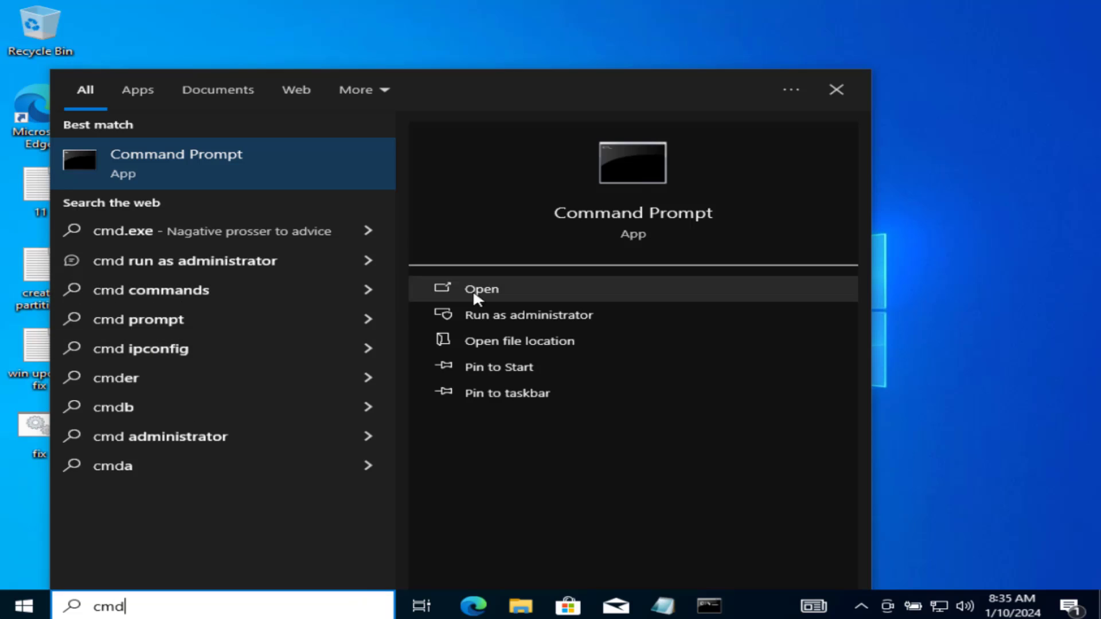
{"action": "left_click", "coordinate": [543, 317]}
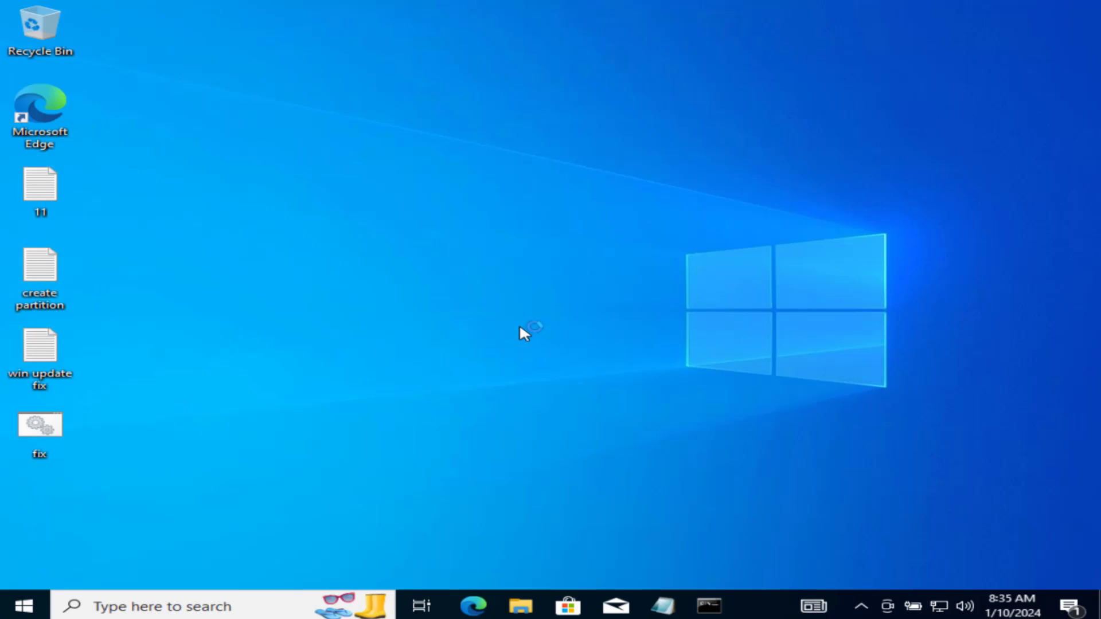
{"action": "left_click", "coordinate": [440, 409]}
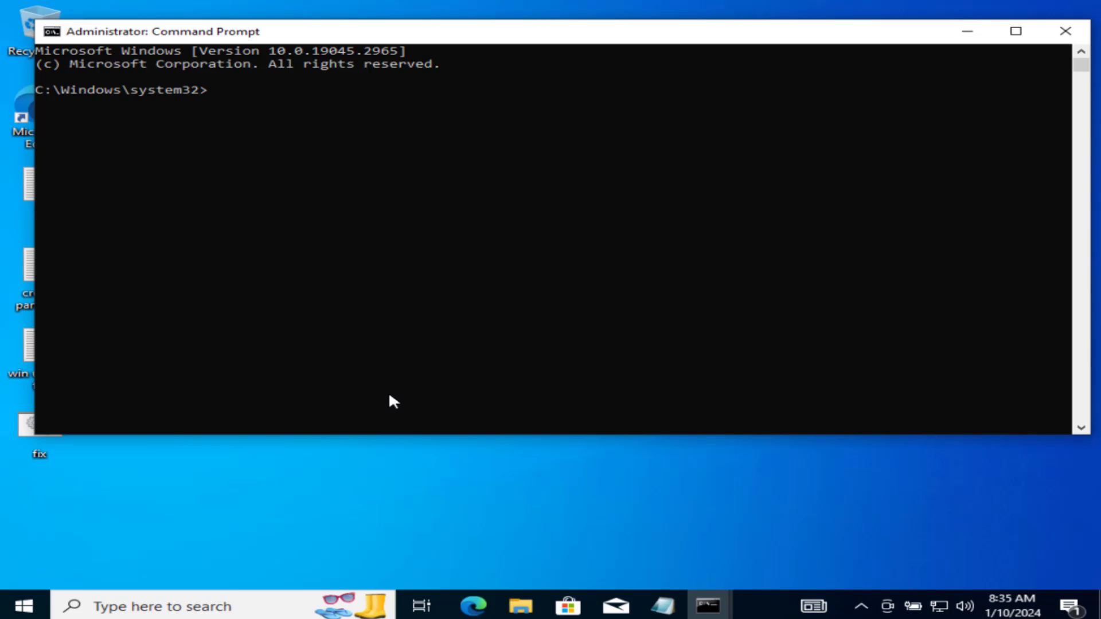
Run reagentc /info and reagentc /disable, then start diskpart
{"action": "type", "text": "reagentc"}
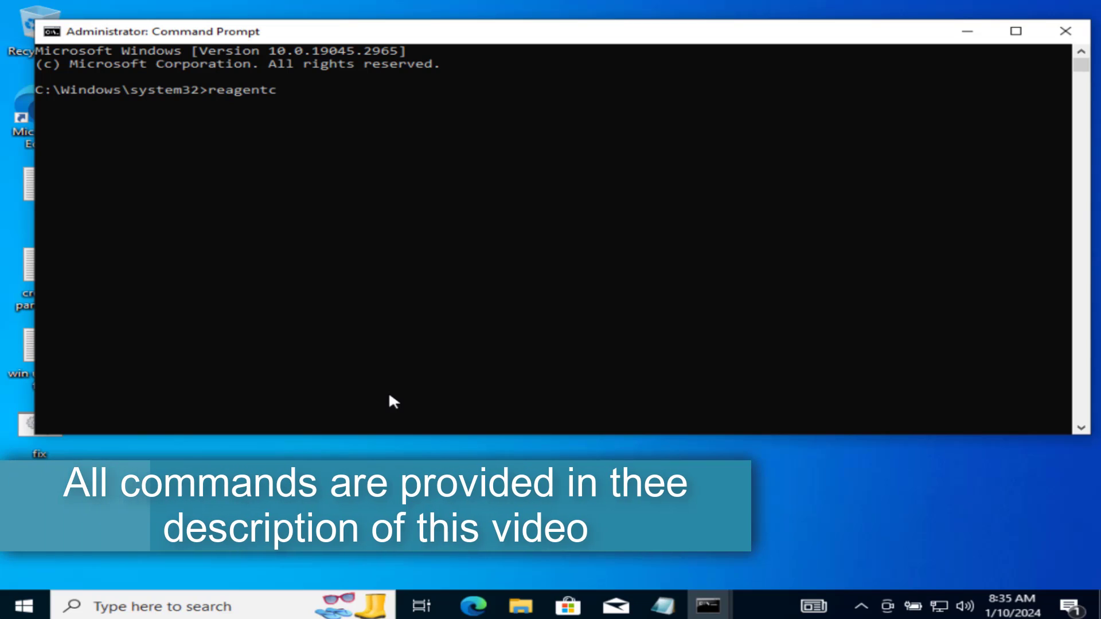
{"action": "type", "text": " /info"}
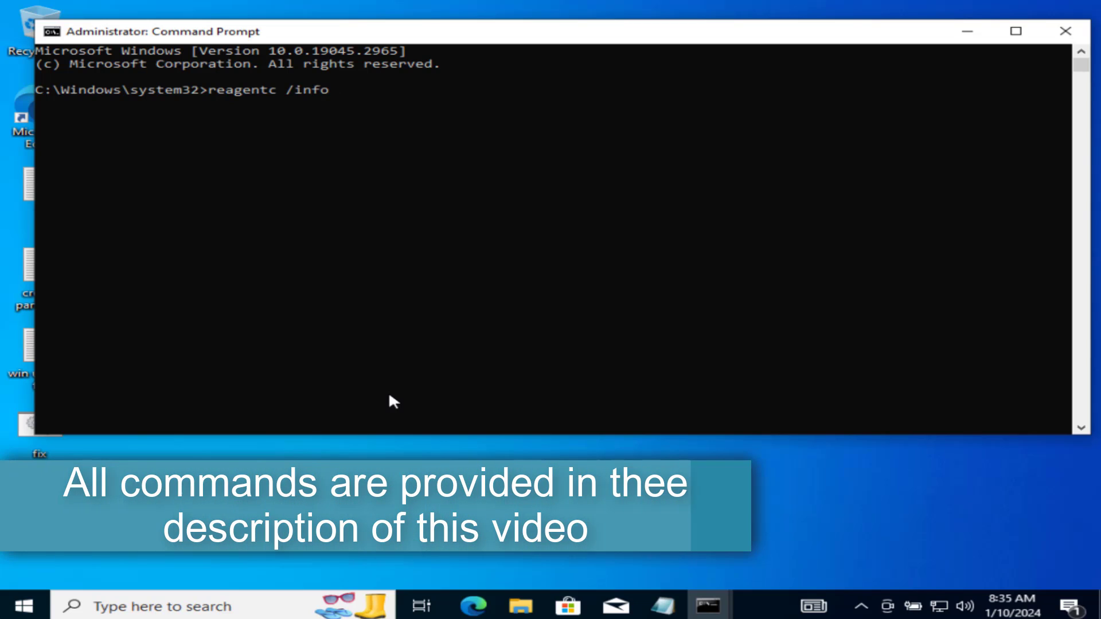
{"action": "key", "text": "Return"}
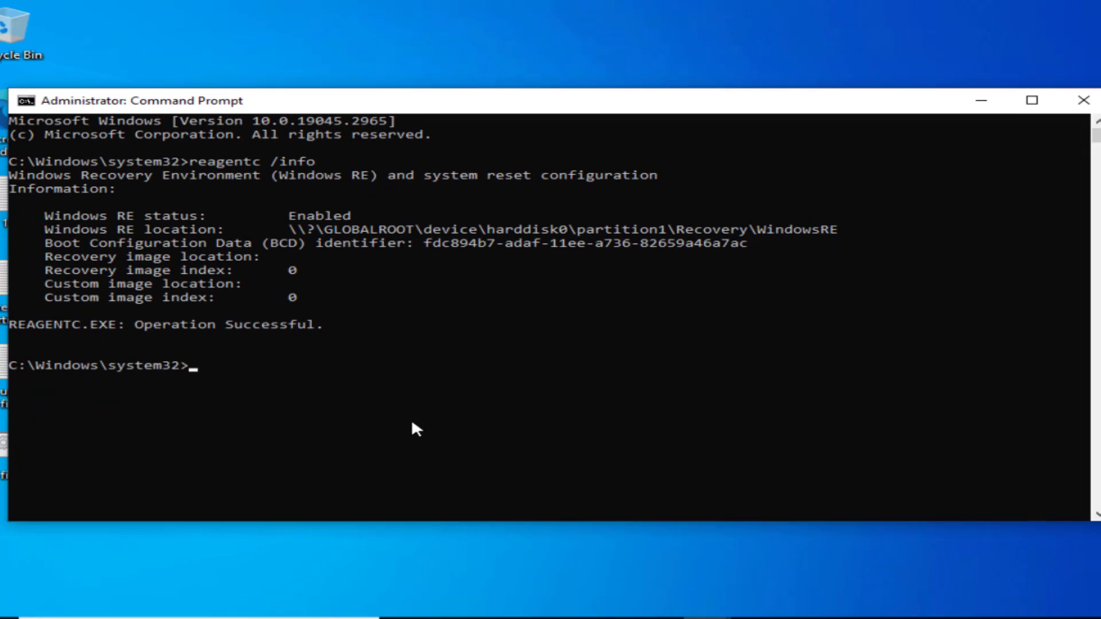
{"action": "type", "text": "reagent"}
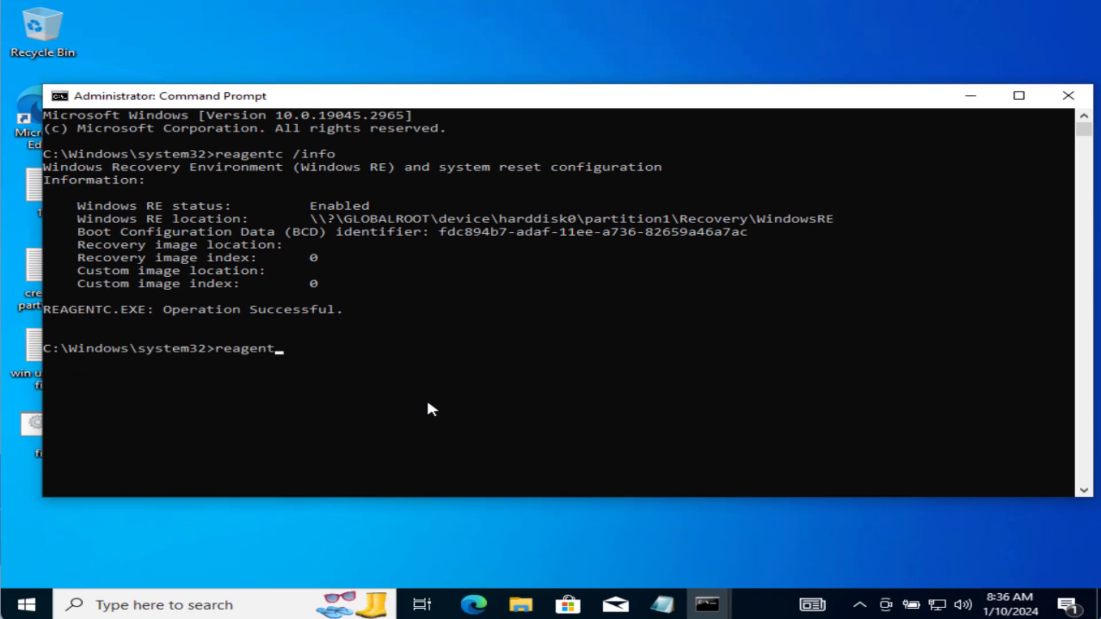
{"action": "type", "text": "c /disable"}
{"action": "key", "text": "Return"}
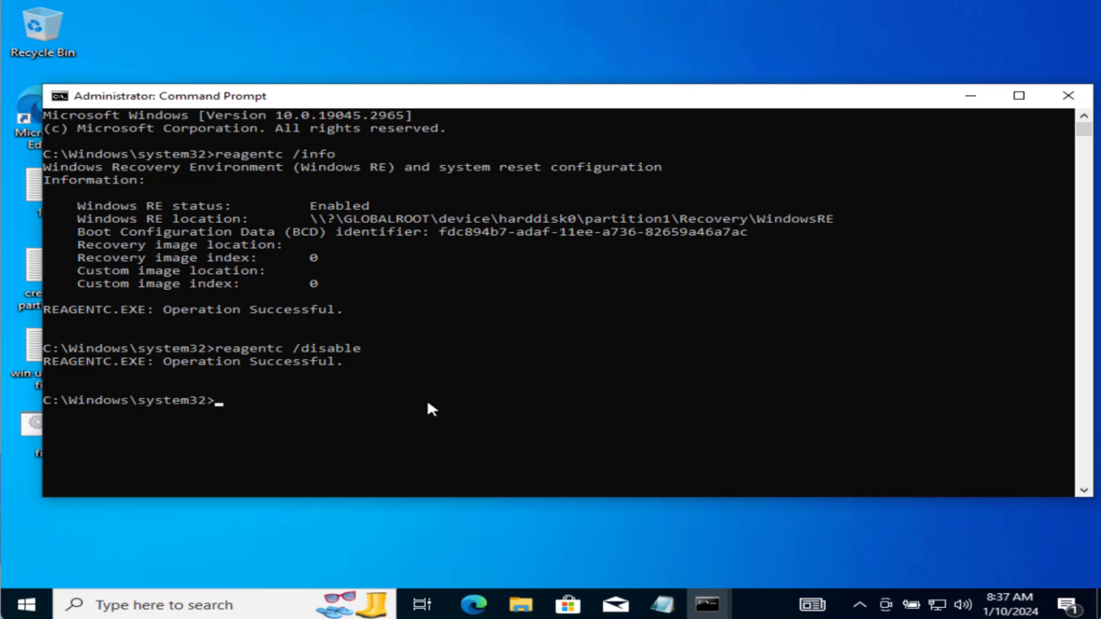
{"action": "type", "text": "diskpart"}
{"action": "key", "text": "Return"}
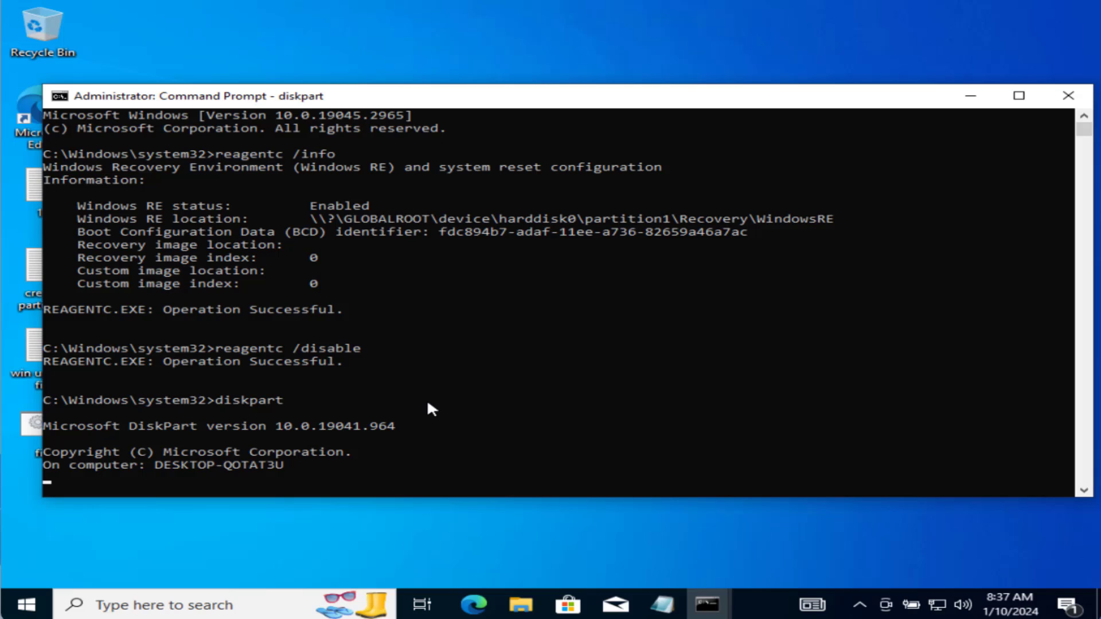
Run list disk and select disk 0, then begin typing list part
{"action": "type", "text": "list disk"}
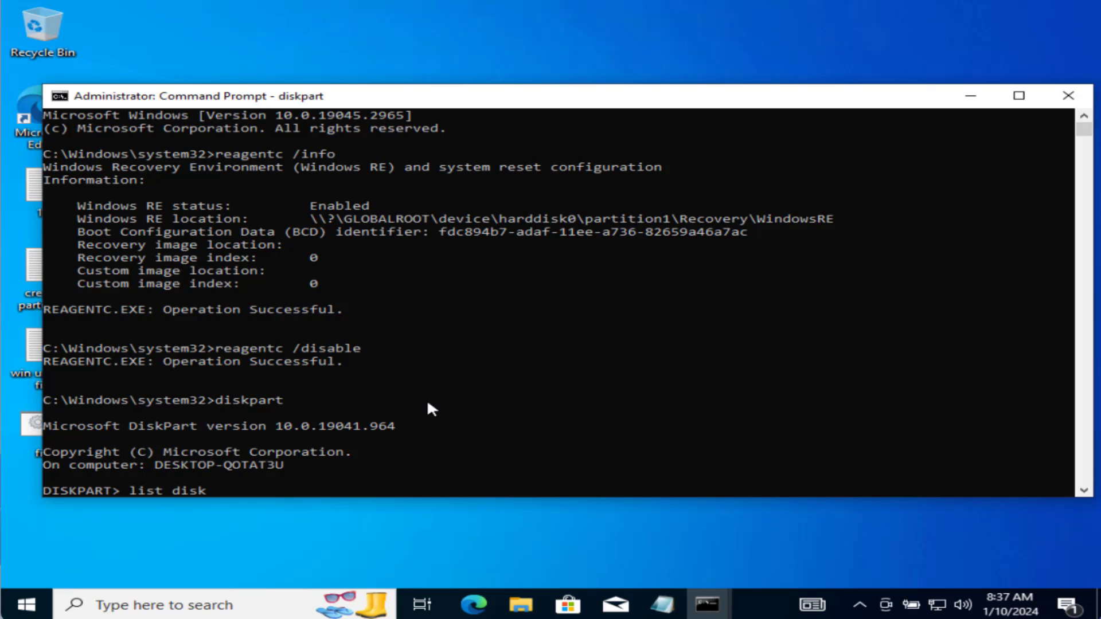
{"action": "key", "text": "Return"}
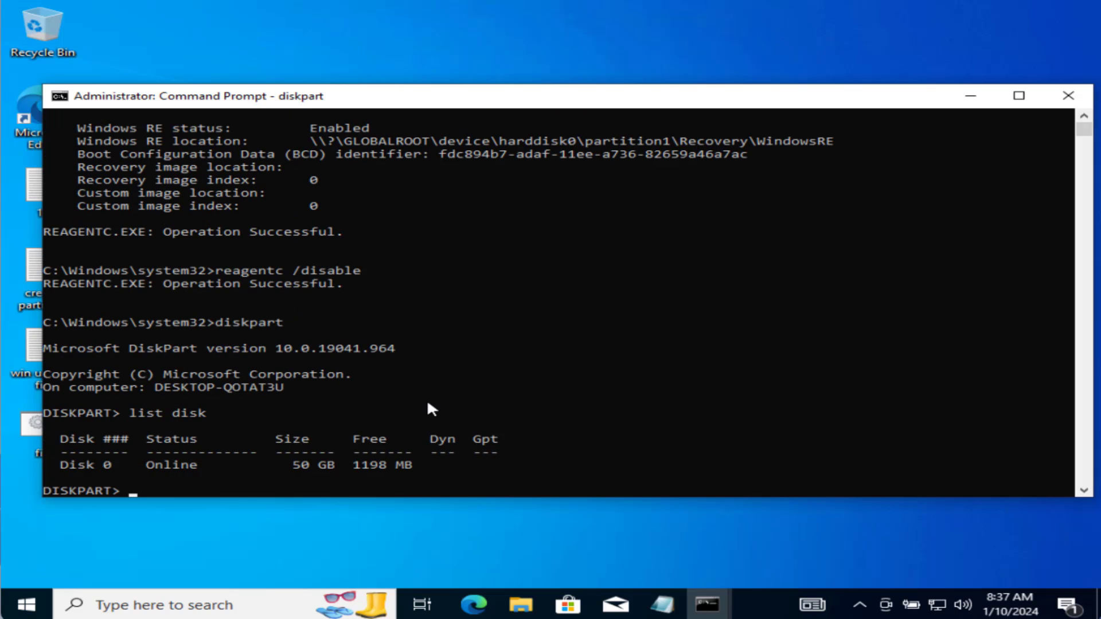
{"action": "type", "text": "select disk"}
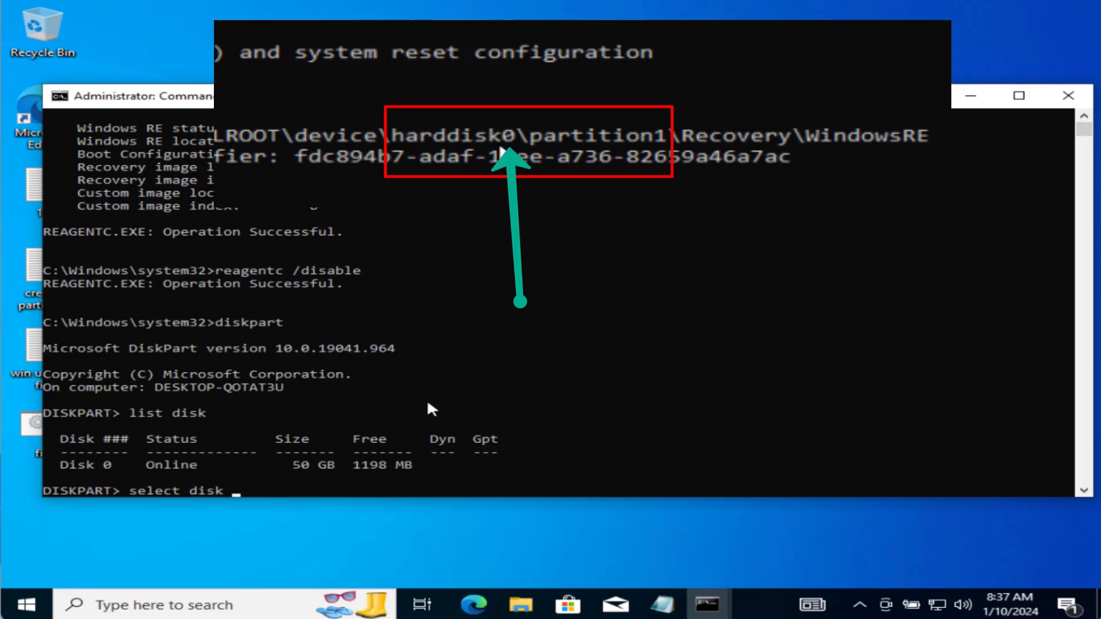
{"action": "type", "text": "0"}
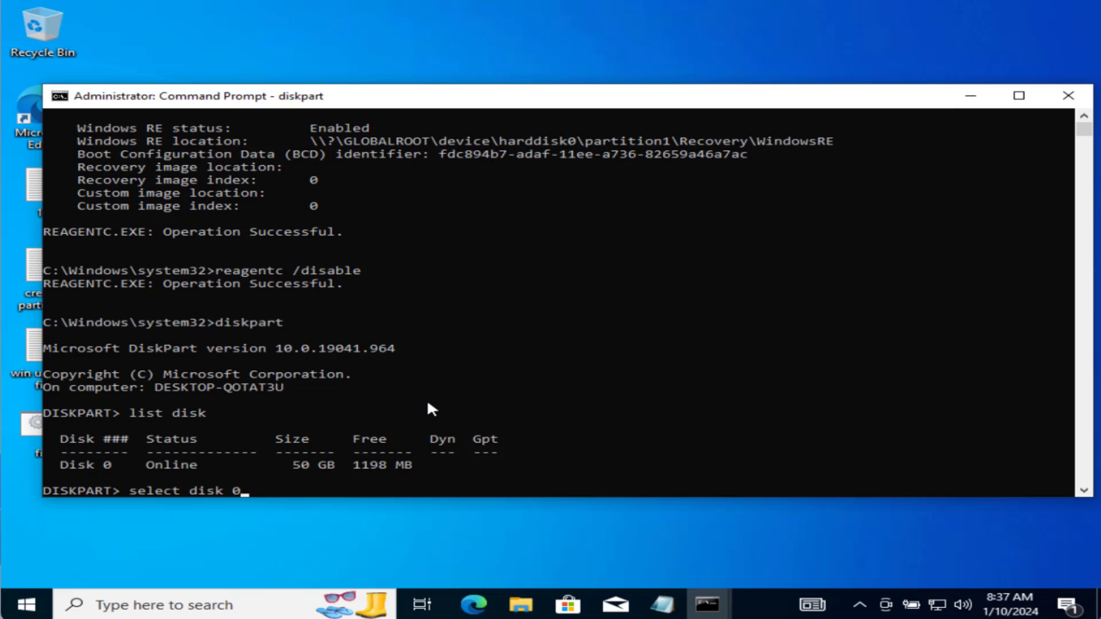
{"action": "key", "text": "Return"}
{"action": "type", "text": "list parrt"}
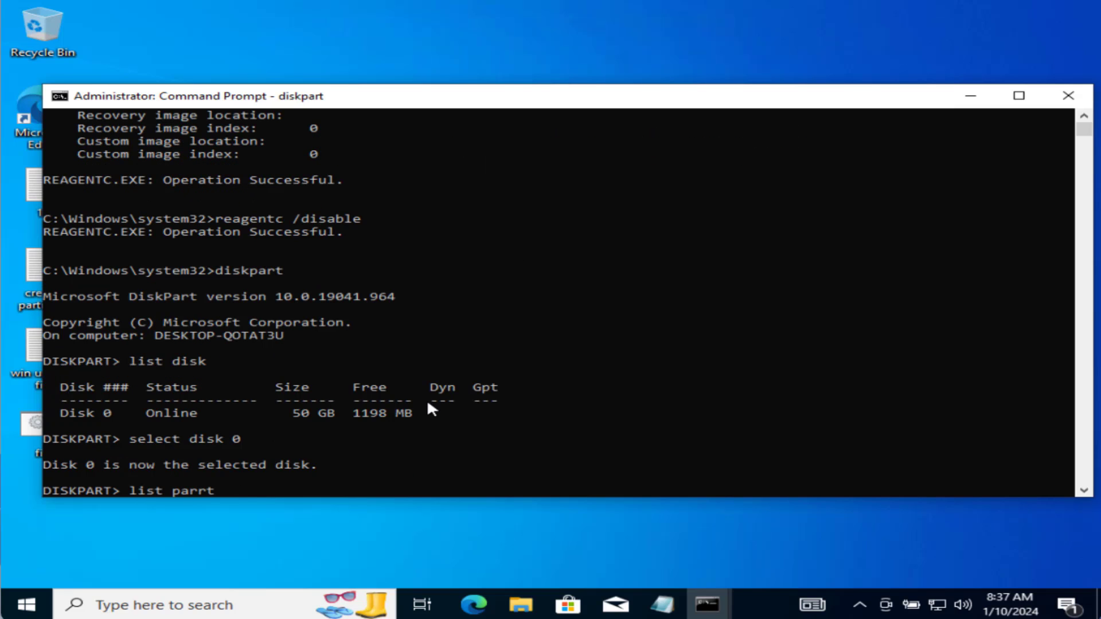
{"action": "key", "text": "BackSpace"}
List partitions, select partition 1 and shrink it with desired=250 minimum=250
{"action": "type", "text": "t"}
{"action": "key", "text": "Return"}
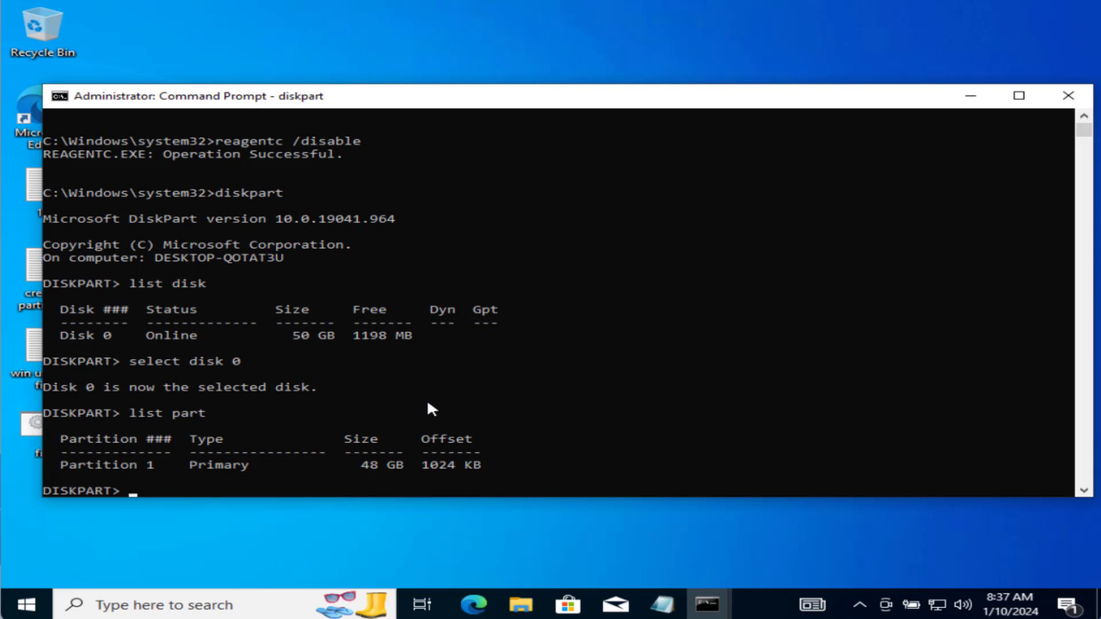
{"action": "type", "text": "select part"}
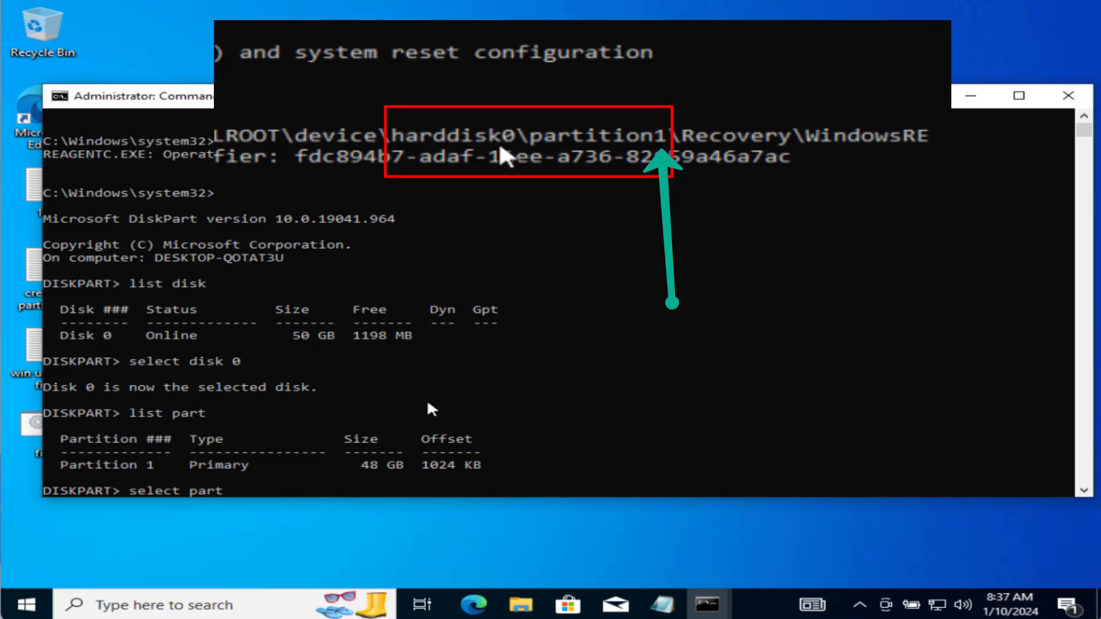
{"action": "type", "text": "1"}
{"action": "key", "text": "Return"}
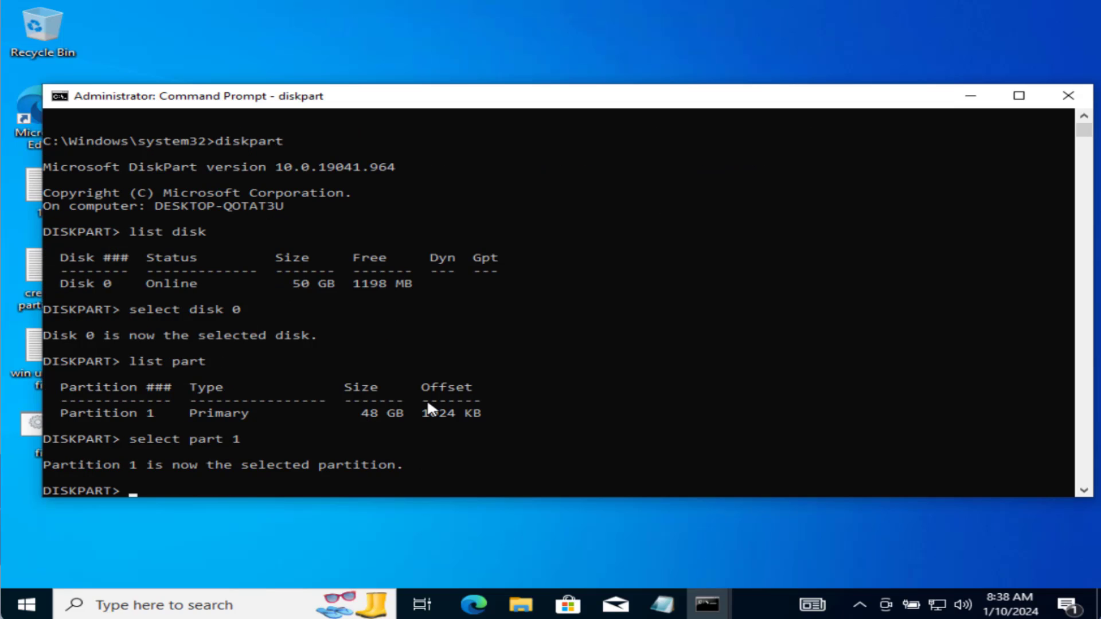
{"action": "type", "text": "shrink desired"}
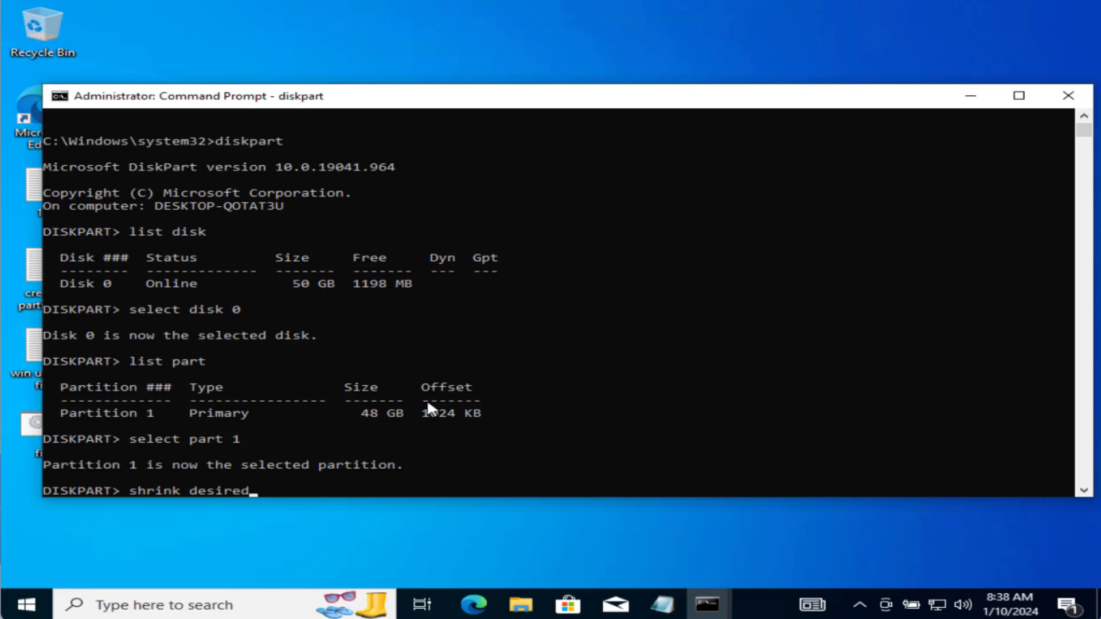
{"action": "type", "text": "=250 minimum"}
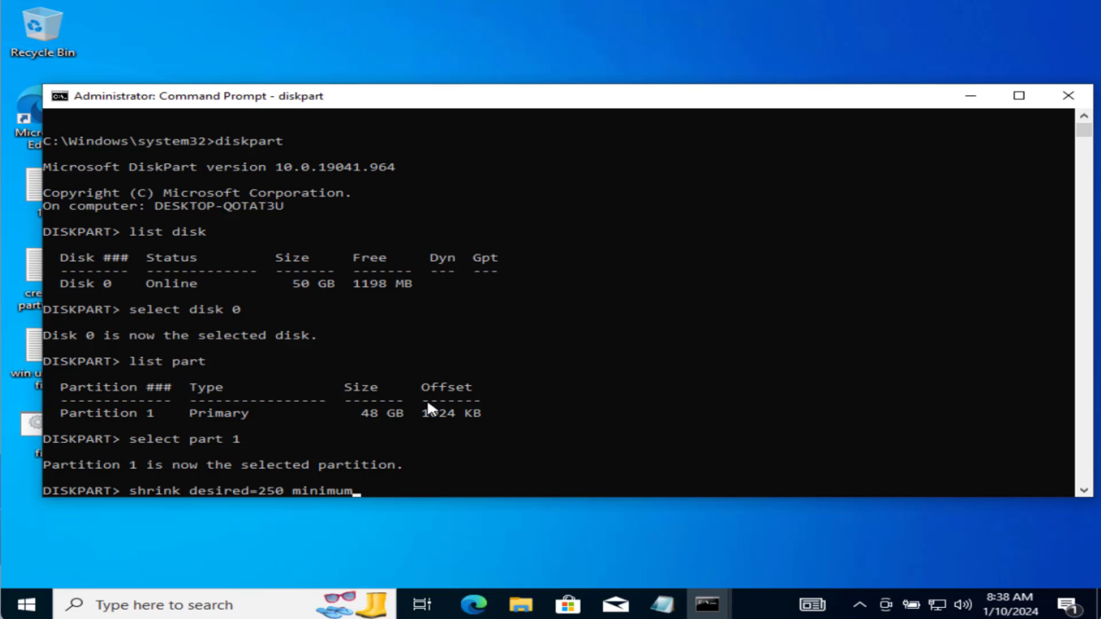
{"action": "type", "text": "=250"}
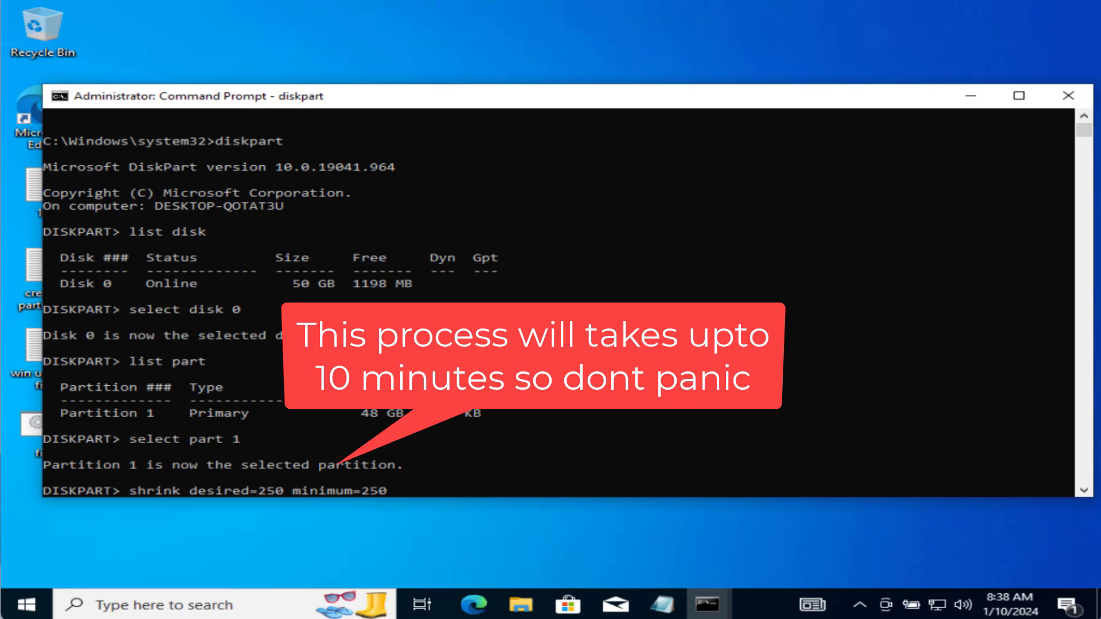
{"action": "key", "text": "Return"}
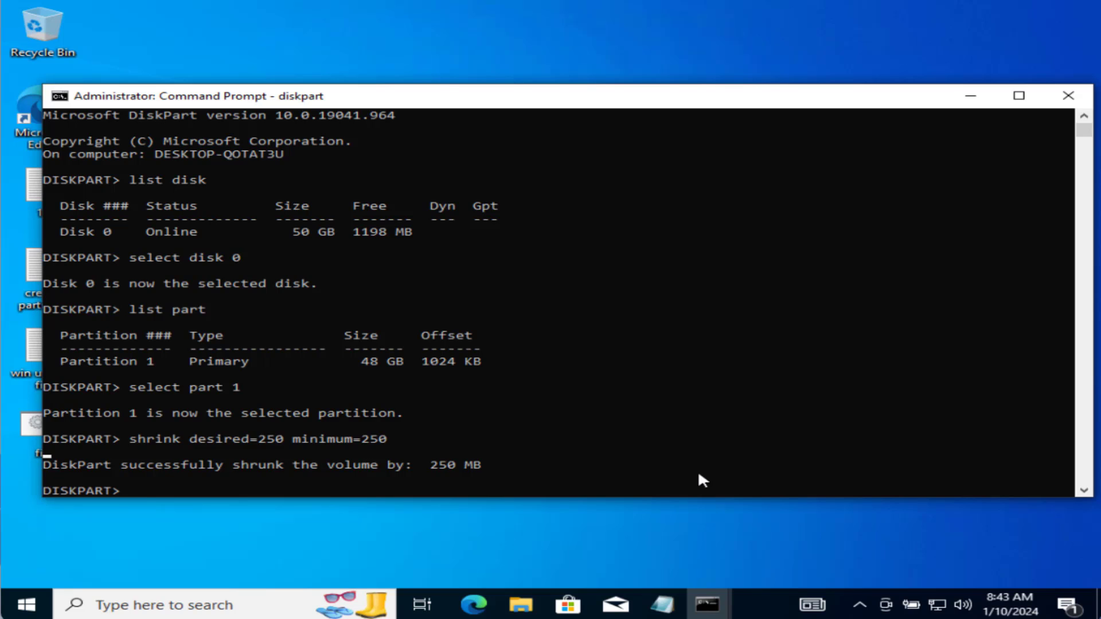
Reselect partition 1 and attempt delete partition override, which is refused for the system volume
{"action": "type", "text": "select part 1"}
{"action": "key", "text": "Return"}
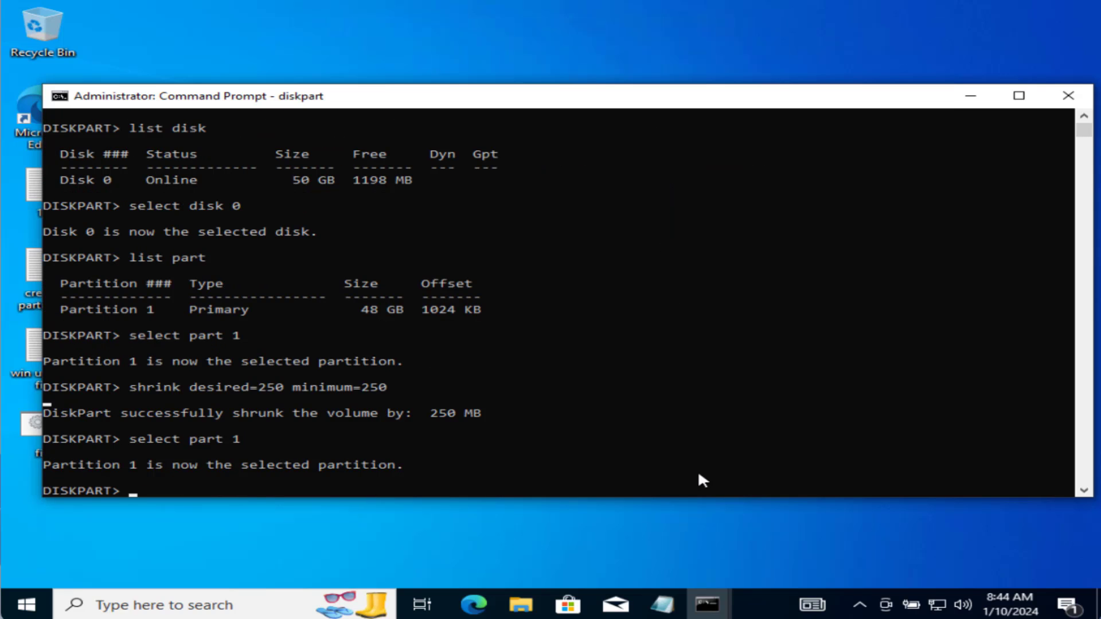
{"action": "type", "text": "delete partition "}
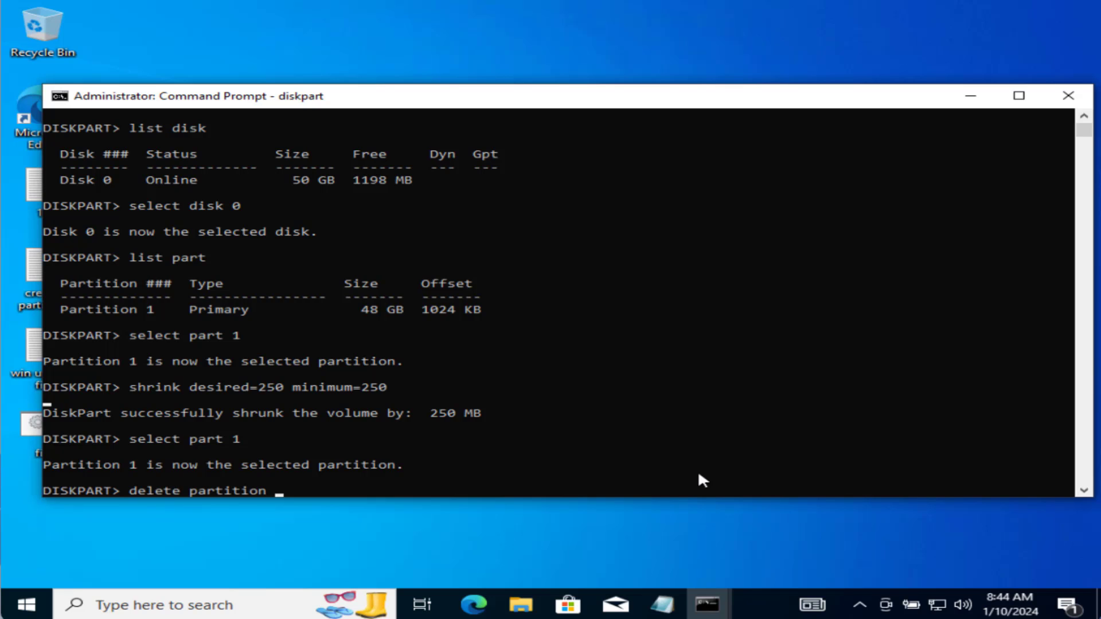
{"action": "type", "text": "override"}
{"action": "key", "text": "Return"}
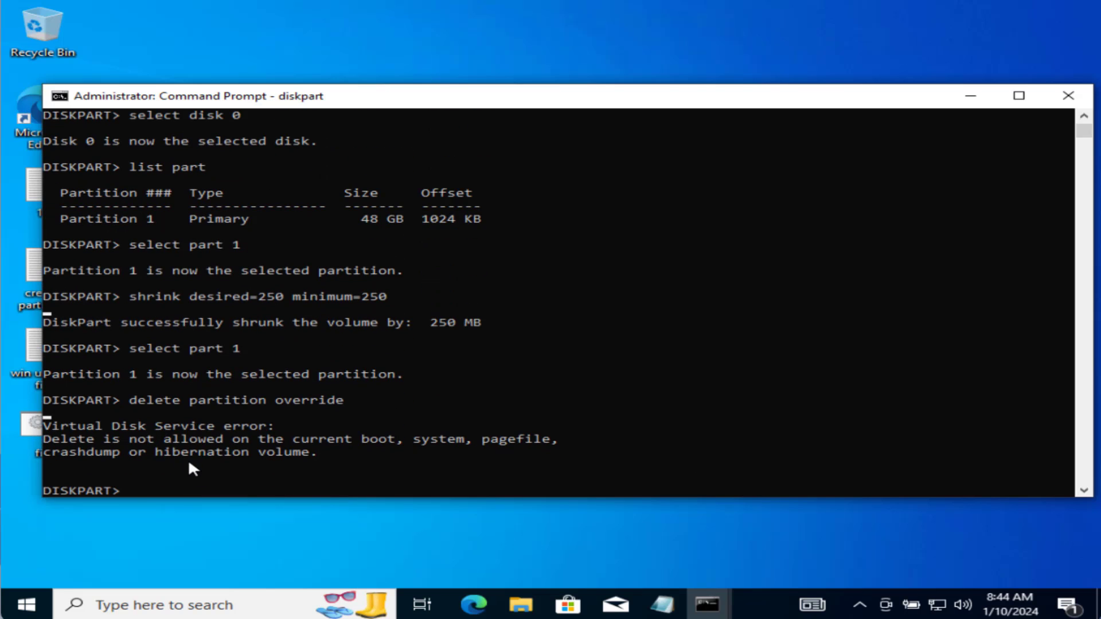
Open Windows Settings with Win+I and scroll down its home page
{"action": "left_click", "coordinate": [214, 539]}
{"action": "key", "text": "super+i"}
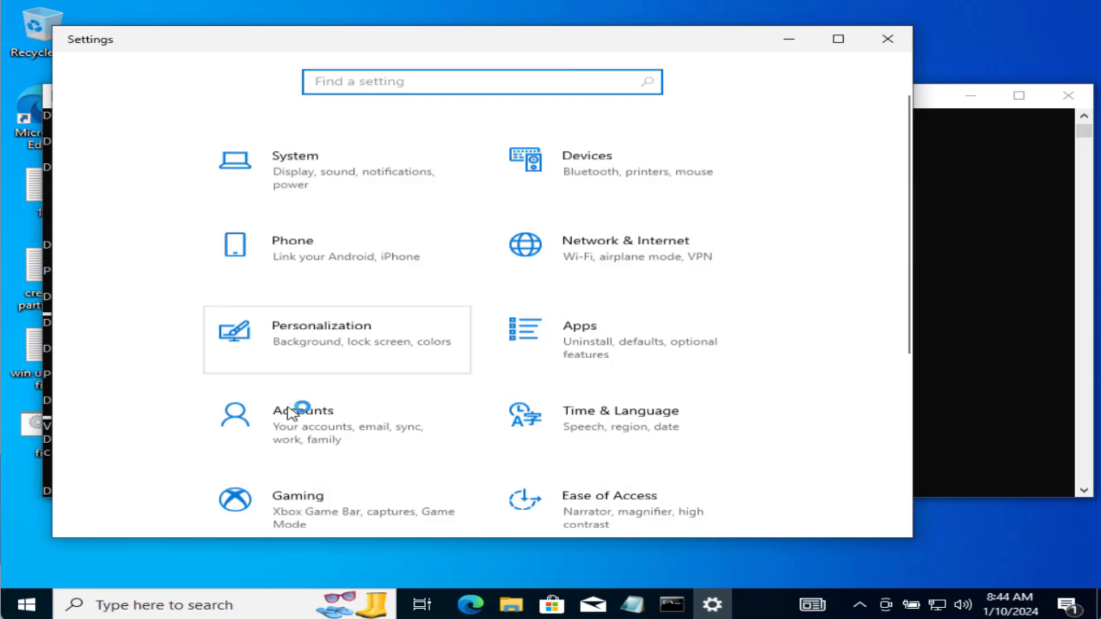
{"action": "scroll", "coordinate": [294, 413], "scroll_direction": "down", "scroll_amount": 5}
View the Update & Security page, then minimize Settings to return to DiskPart
{"action": "left_click", "coordinate": [301, 431]}
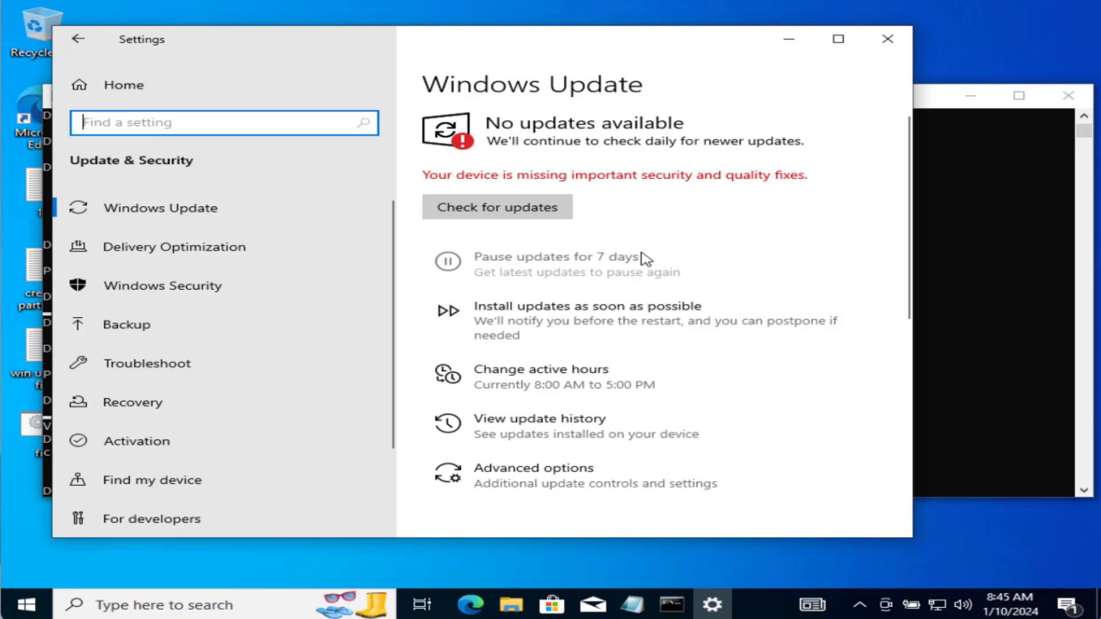
{"action": "left_click", "coordinate": [786, 49]}
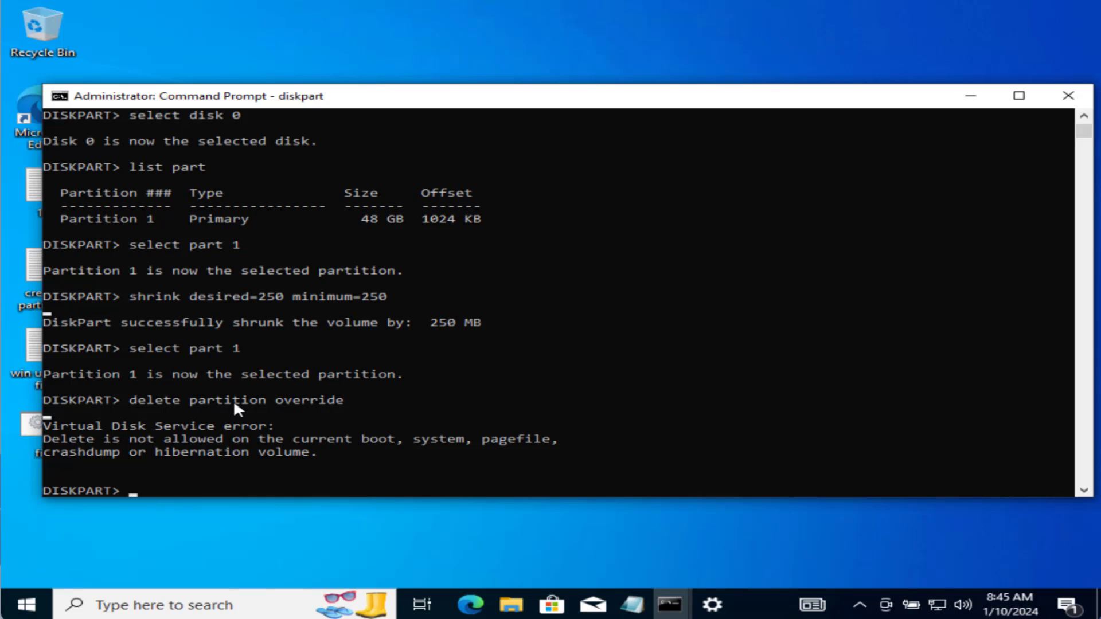
Arrange the partition notes beside the console and run list disk to confirm Disk 0 is MBR
{"action": "left_click", "coordinate": [631, 604]}
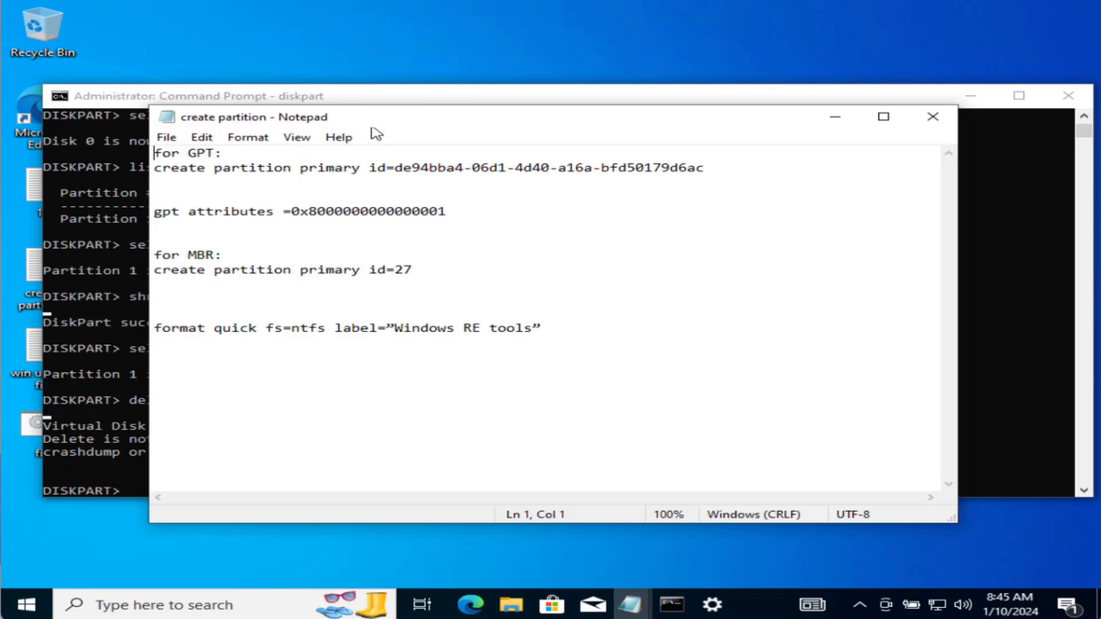
{"action": "left_click_drag", "start_coordinate": [395, 113], "coordinate": [643, 139]}
{"action": "left_click", "coordinate": [156, 485]}
{"action": "left_click", "coordinate": [158, 489]}
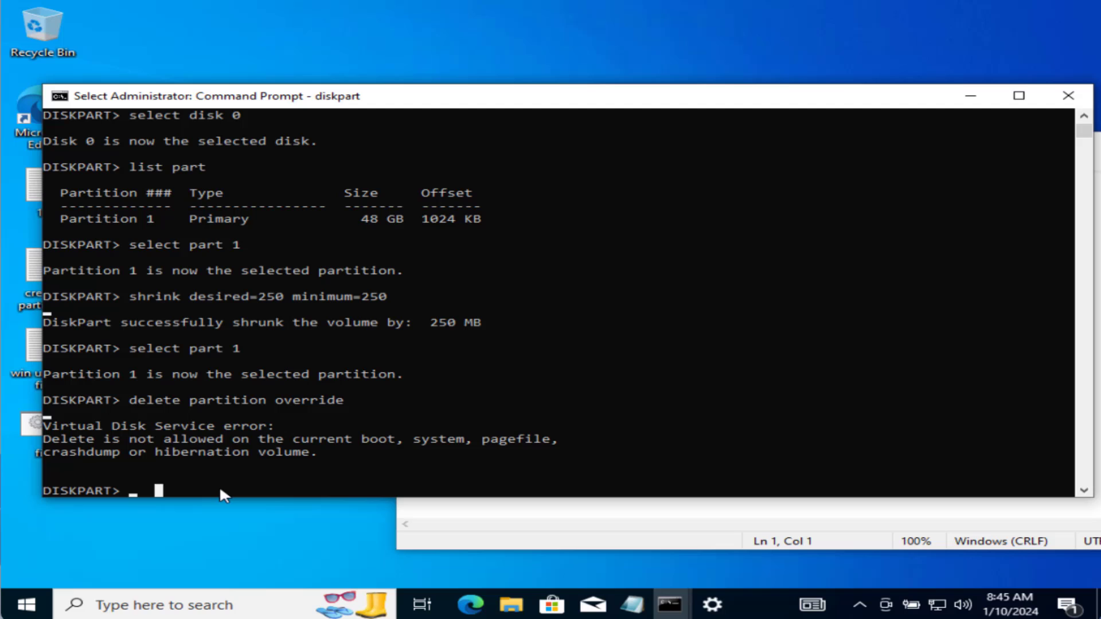
{"action": "type", "text": "list disk"}
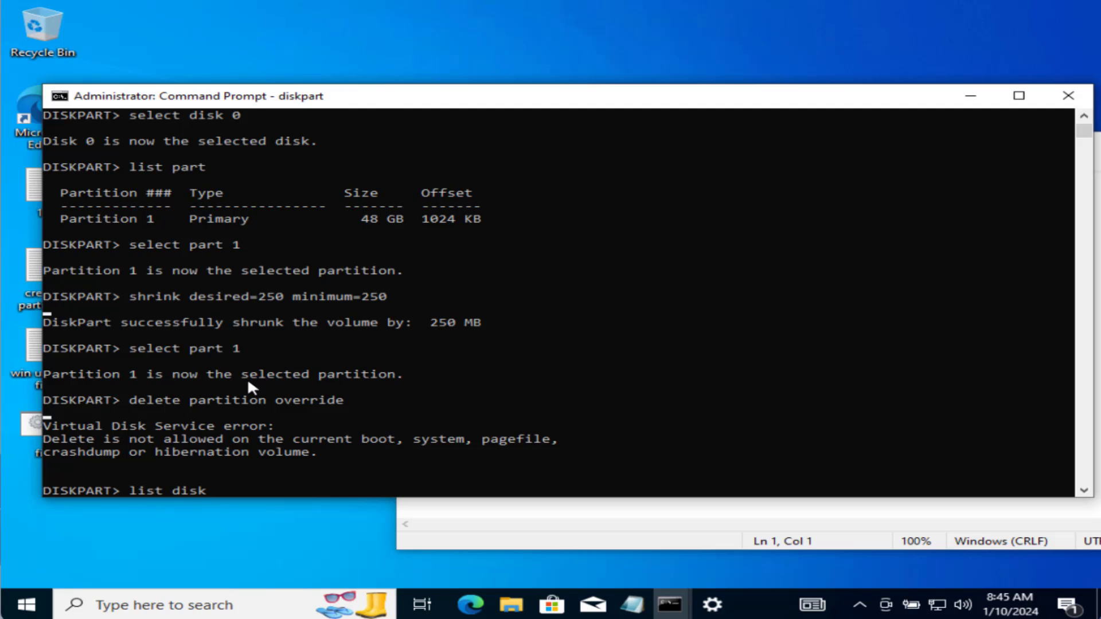
{"action": "key", "text": "Return"}
{"action": "left_click", "coordinate": [666, 362]}
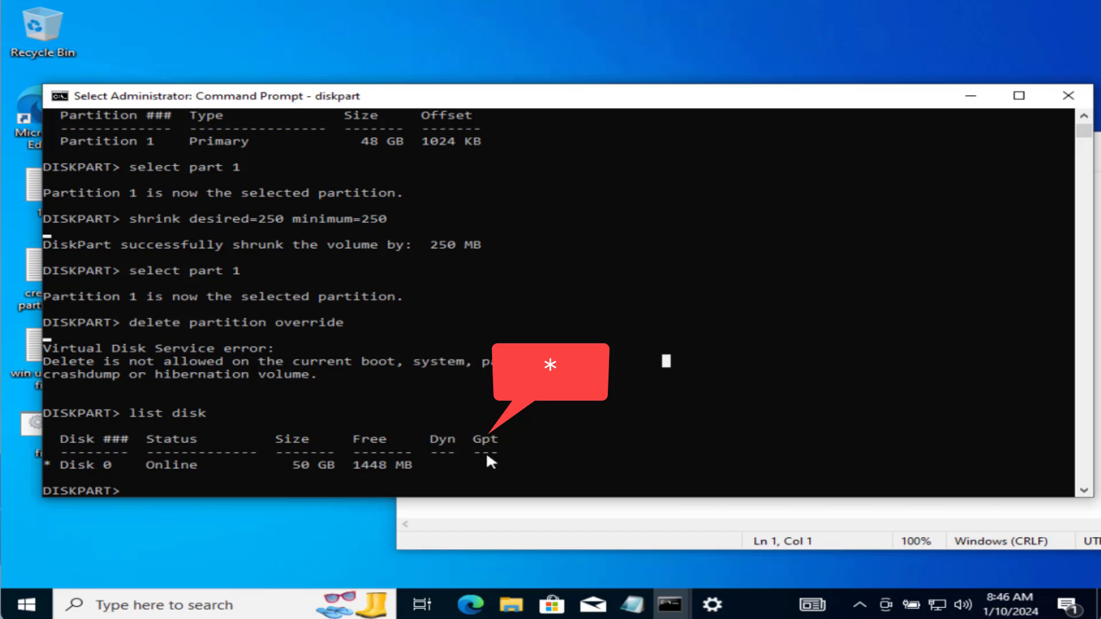
Copy 'create partition primary id=27' from the notes and run it in DiskPart
{"action": "left_click", "coordinate": [502, 524]}
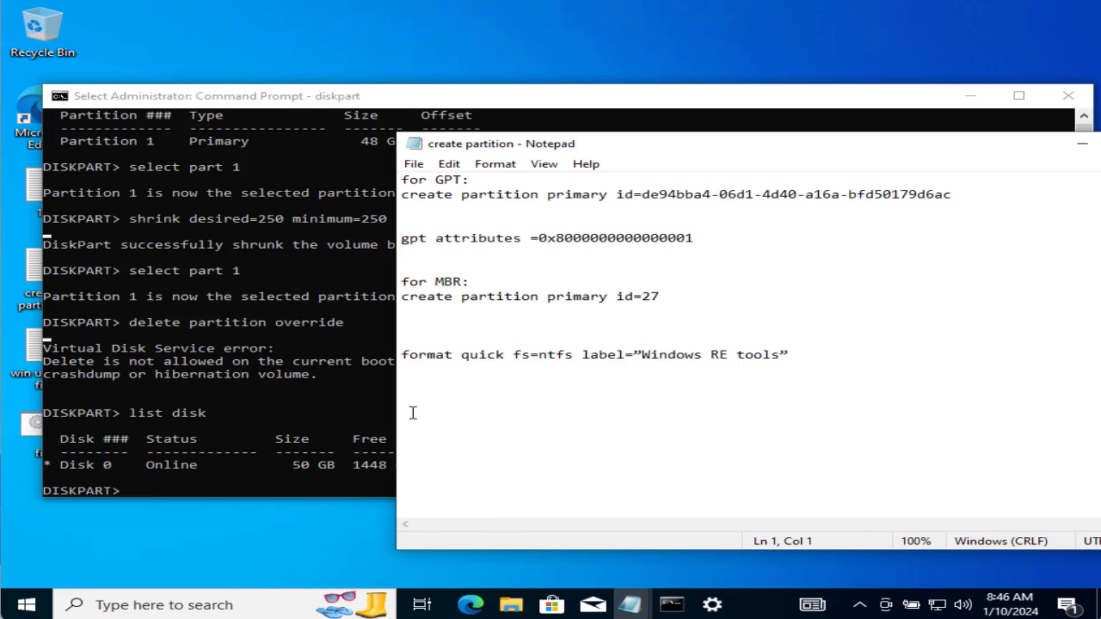
{"action": "left_click", "coordinate": [306, 370]}
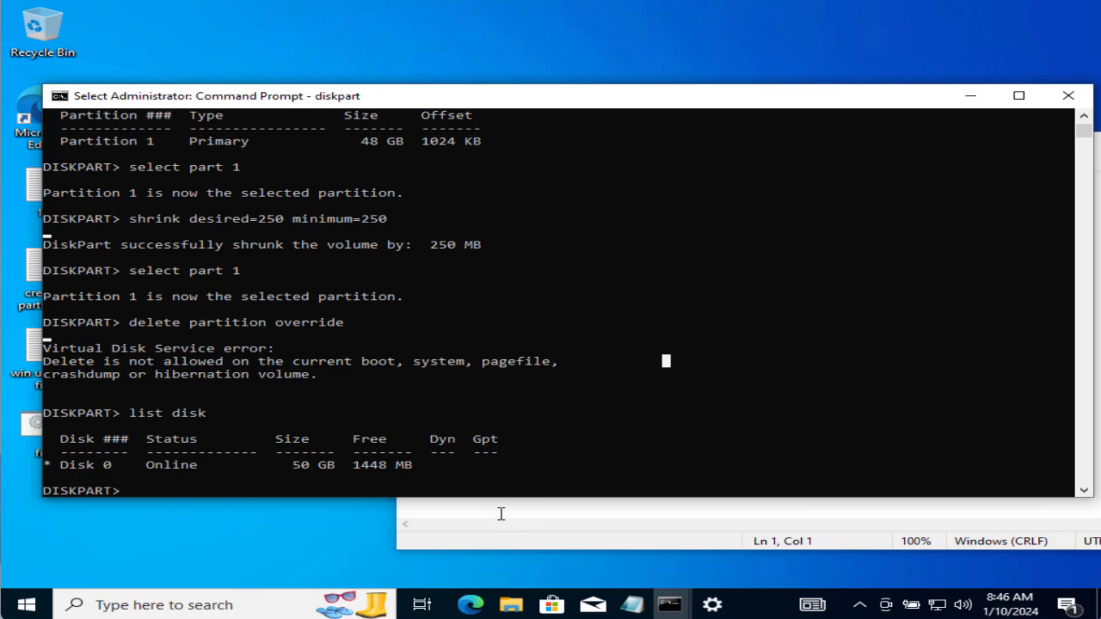
{"action": "left_click", "coordinate": [508, 536]}
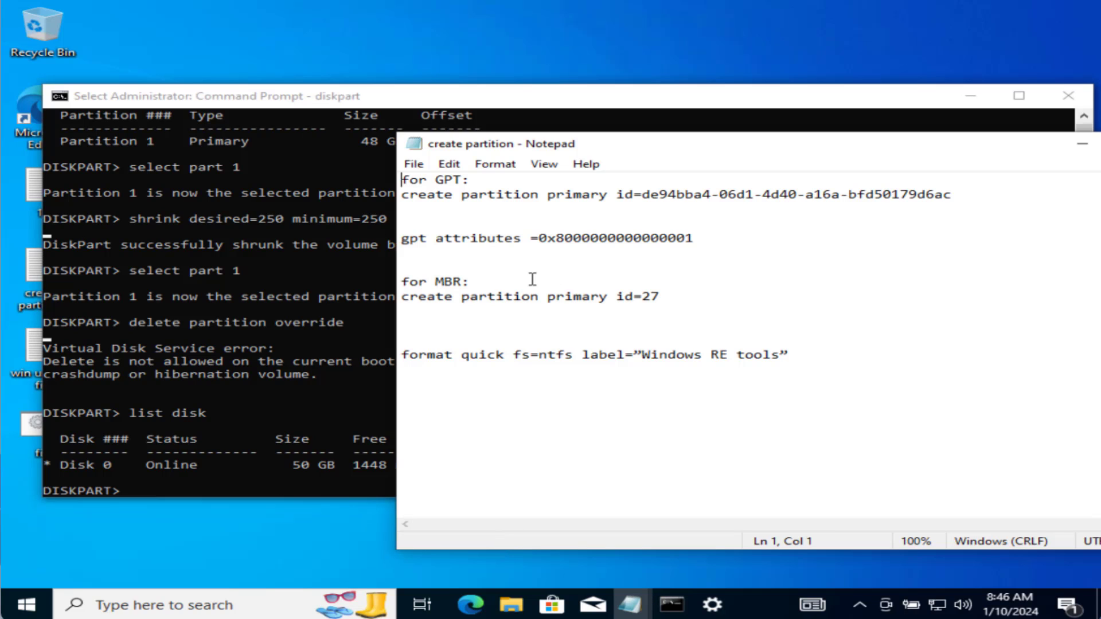
{"action": "left_click_drag", "start_coordinate": [661, 297], "coordinate": [400, 296]}
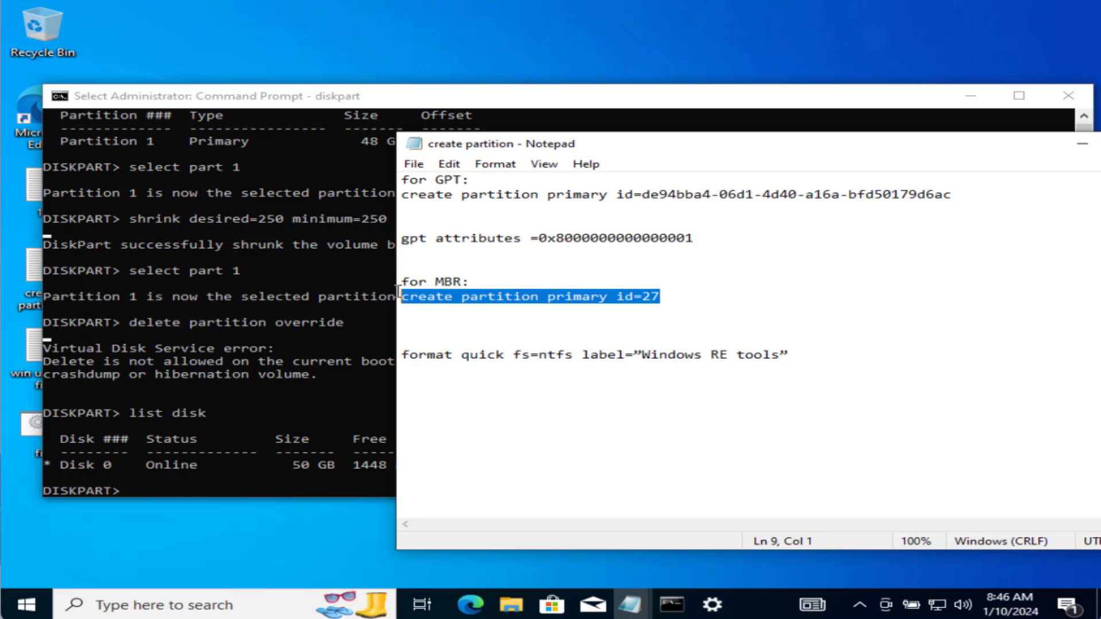
{"action": "right_click", "coordinate": [478, 299]}
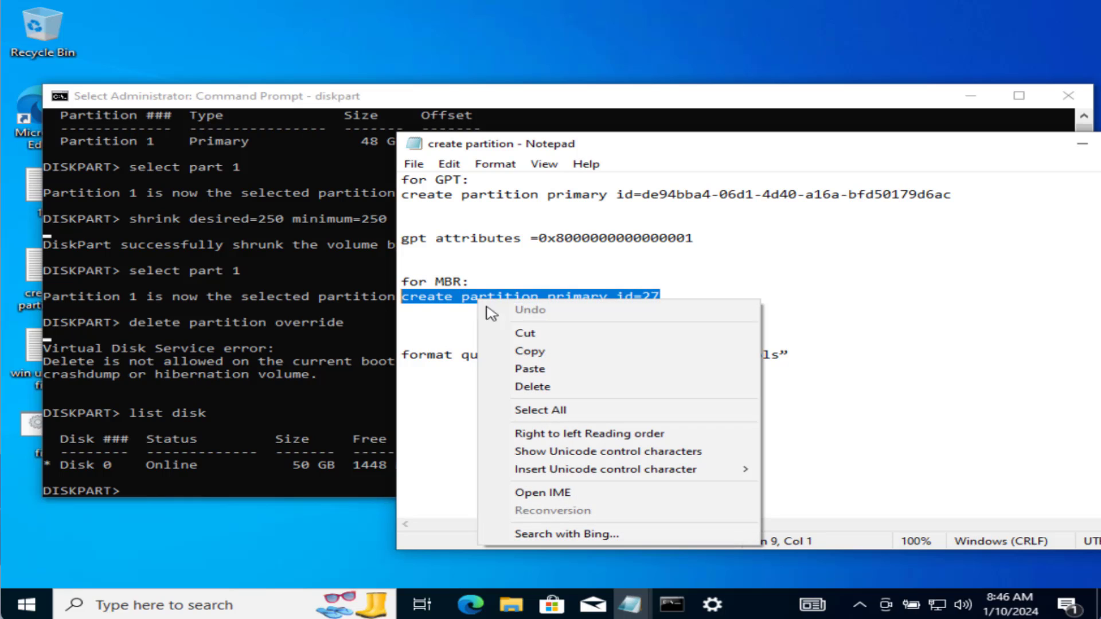
{"action": "left_click", "coordinate": [559, 352]}
{"action": "left_click", "coordinate": [244, 493]}
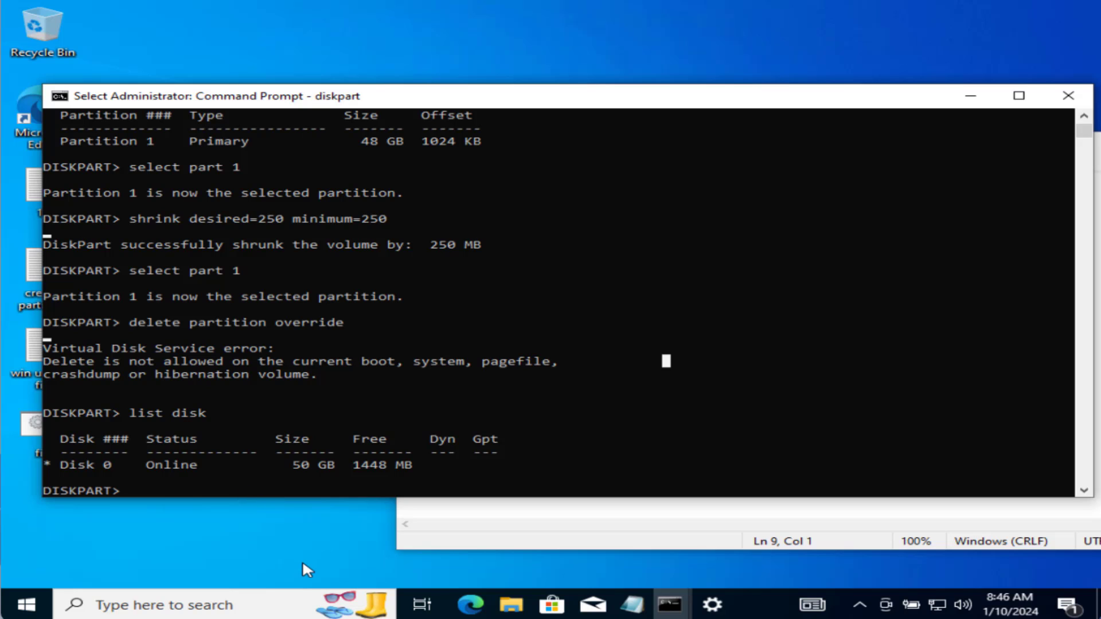
{"action": "key", "text": "ctrl+v"}
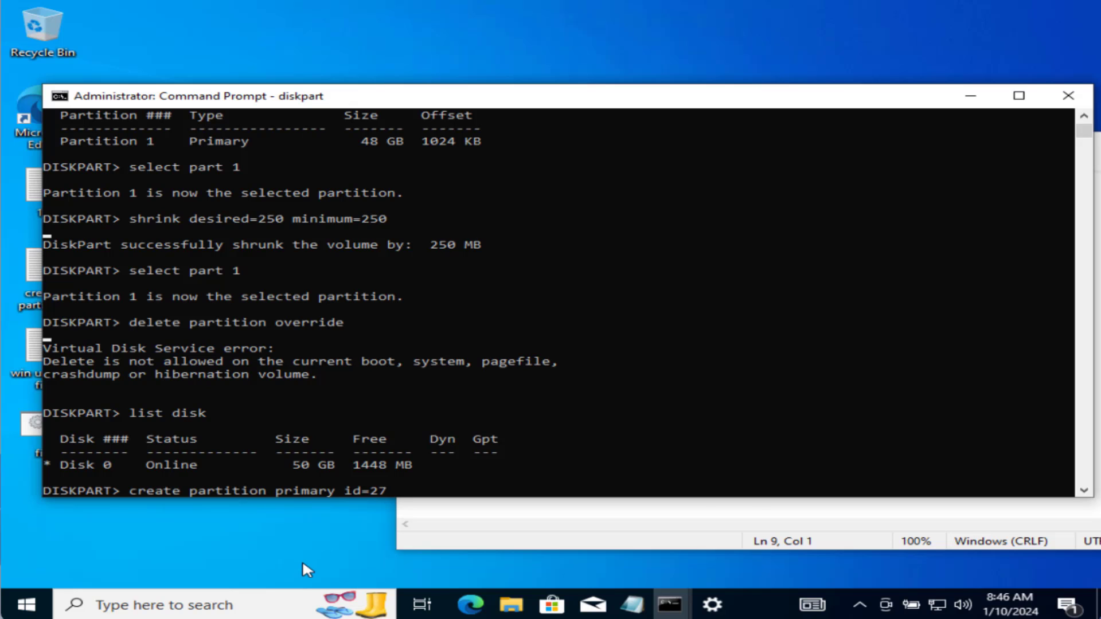
{"action": "key", "text": "Return"}
In the notes, highlight the GPT partition type id and create partition lines, then select the format command
{"action": "left_click", "coordinate": [511, 538]}
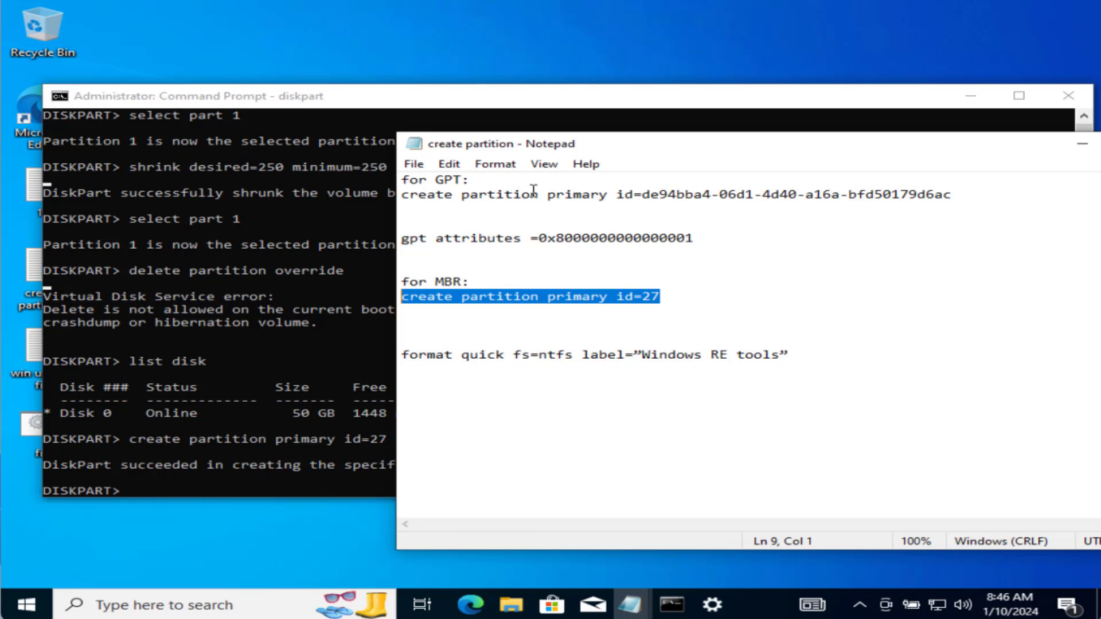
{"action": "left_click_drag", "start_coordinate": [954, 195], "coordinate": [660, 195]}
{"action": "left_click", "coordinate": [507, 210]}
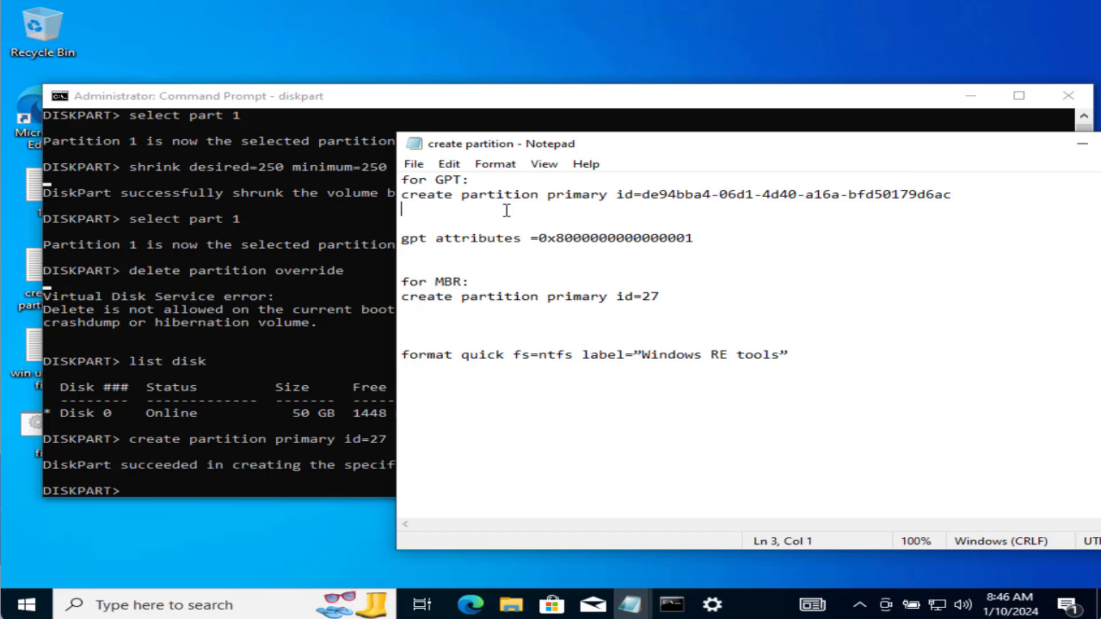
{"action": "left_click_drag", "start_coordinate": [507, 211], "coordinate": [400, 193]}
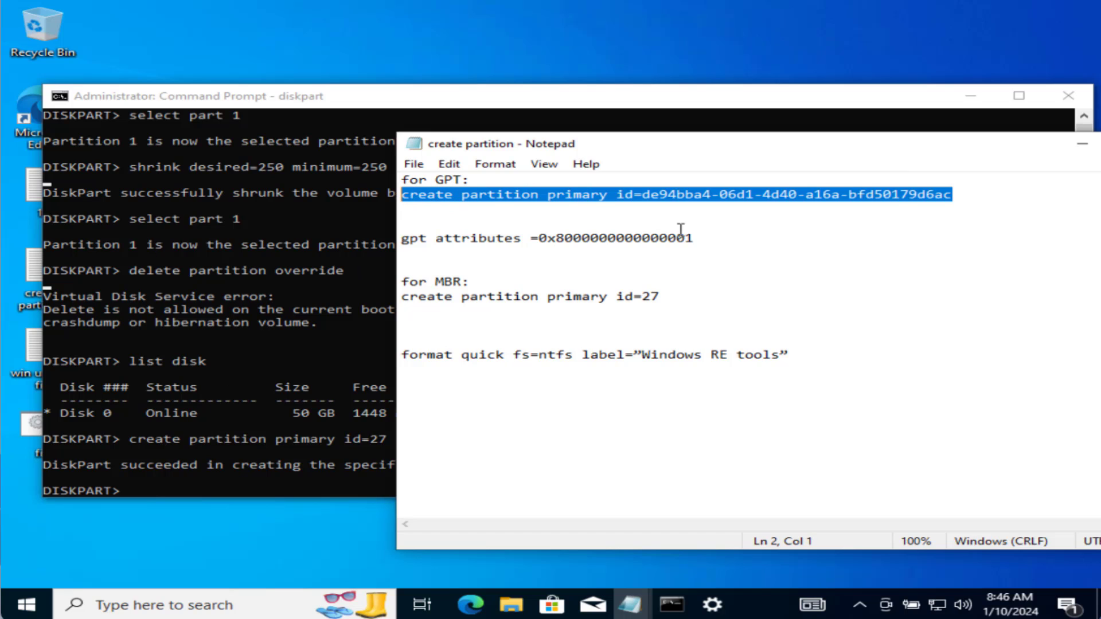
{"action": "left_click", "coordinate": [474, 247]}
{"action": "left_click_drag", "start_coordinate": [474, 248], "coordinate": [390, 234]}
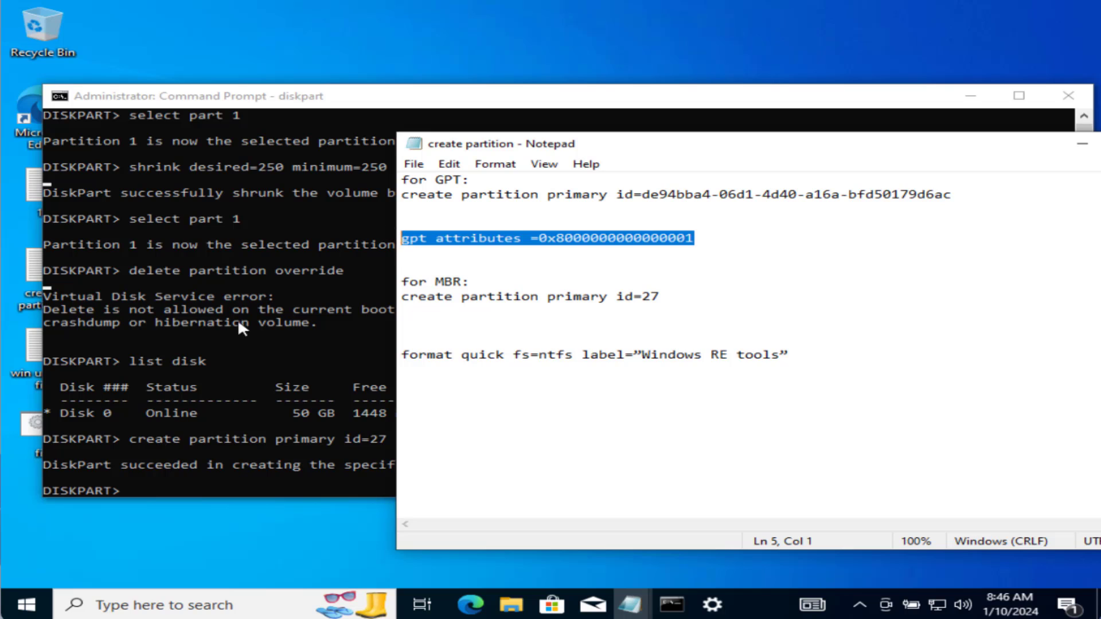
{"action": "left_click", "coordinate": [573, 440]}
{"action": "left_click_drag", "start_coordinate": [785, 355], "coordinate": [400, 363]}
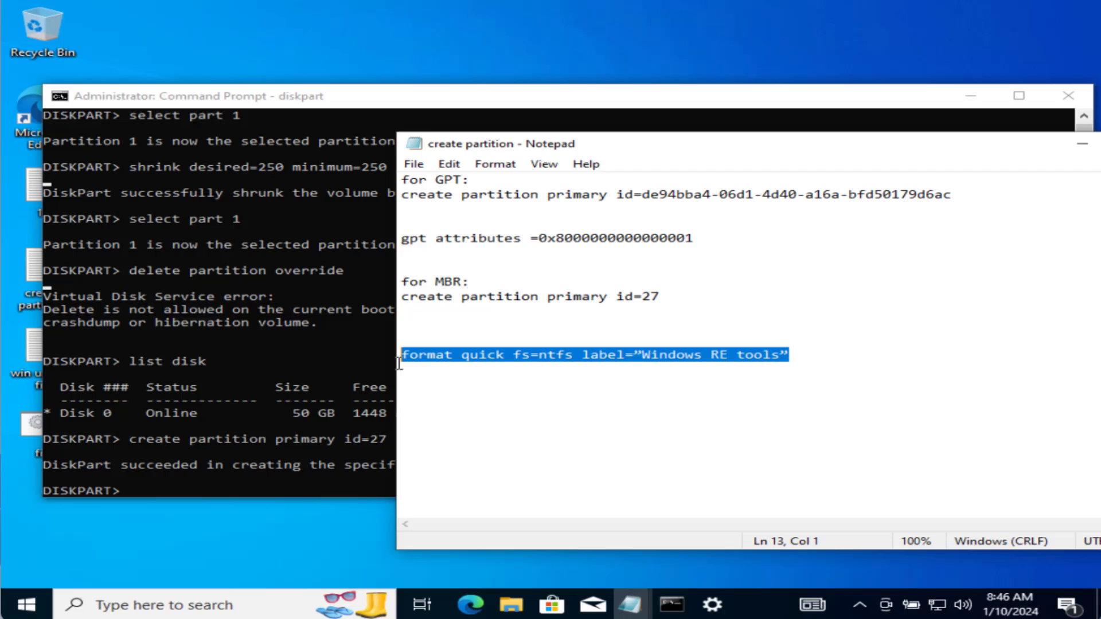
Quick-format the new partition as NTFS with the label 'Windows RE tools'
{"action": "left_click", "coordinate": [177, 476]}
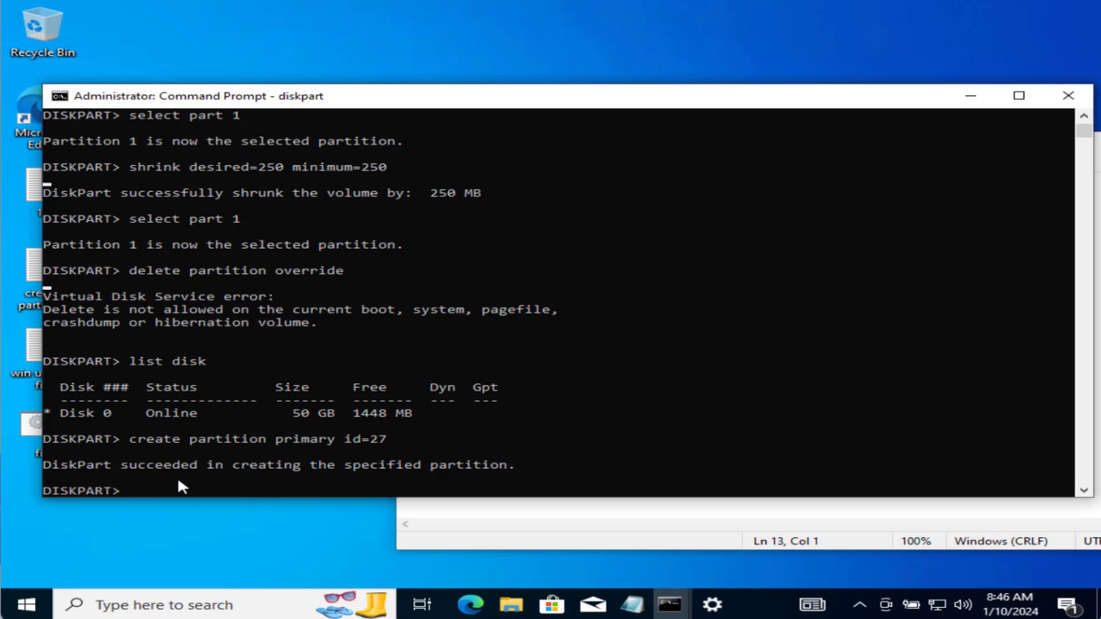
{"action": "key", "text": "ctrl+v"}
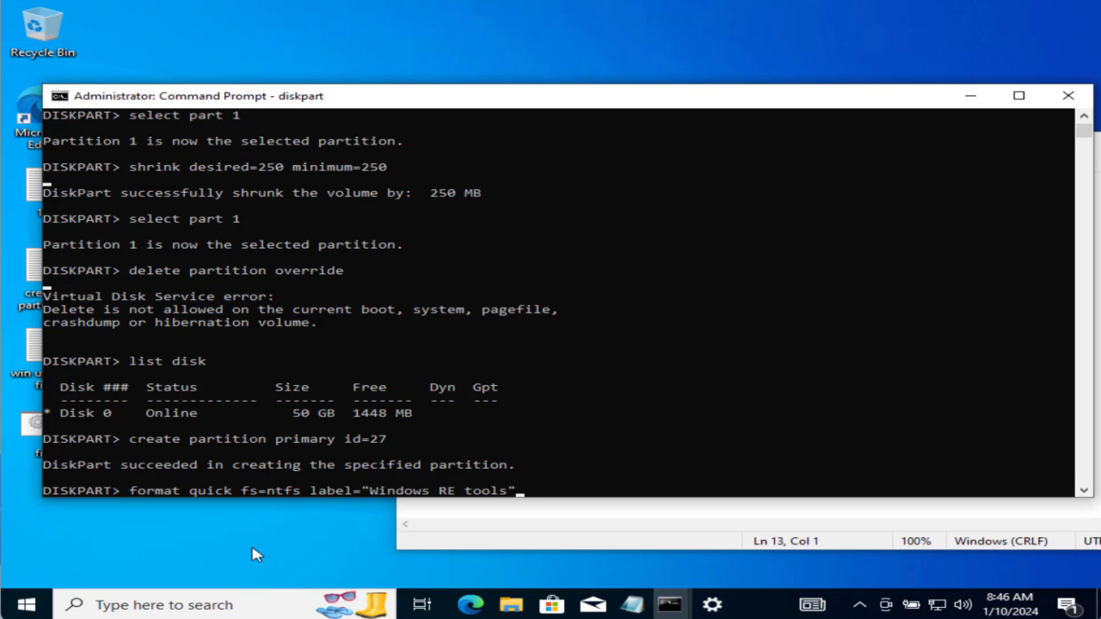
{"action": "key", "text": "Return"}
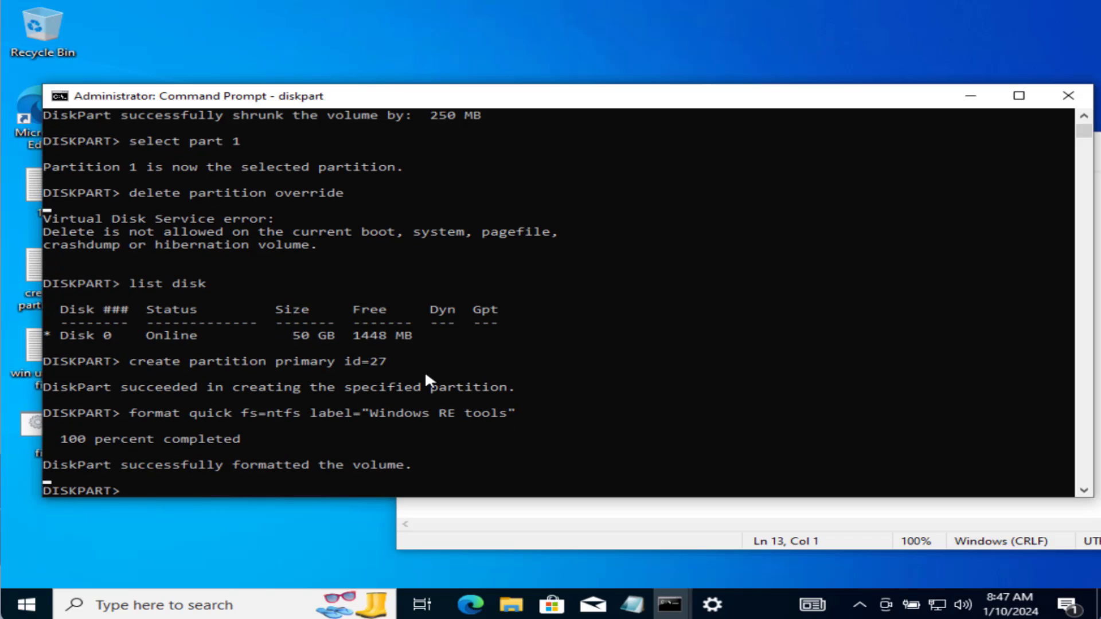
Exit DiskPart and re-enable the Windows recovery environment with reagentc /enable
{"action": "type", "text": "exit"}
{"action": "key", "text": "Return"}
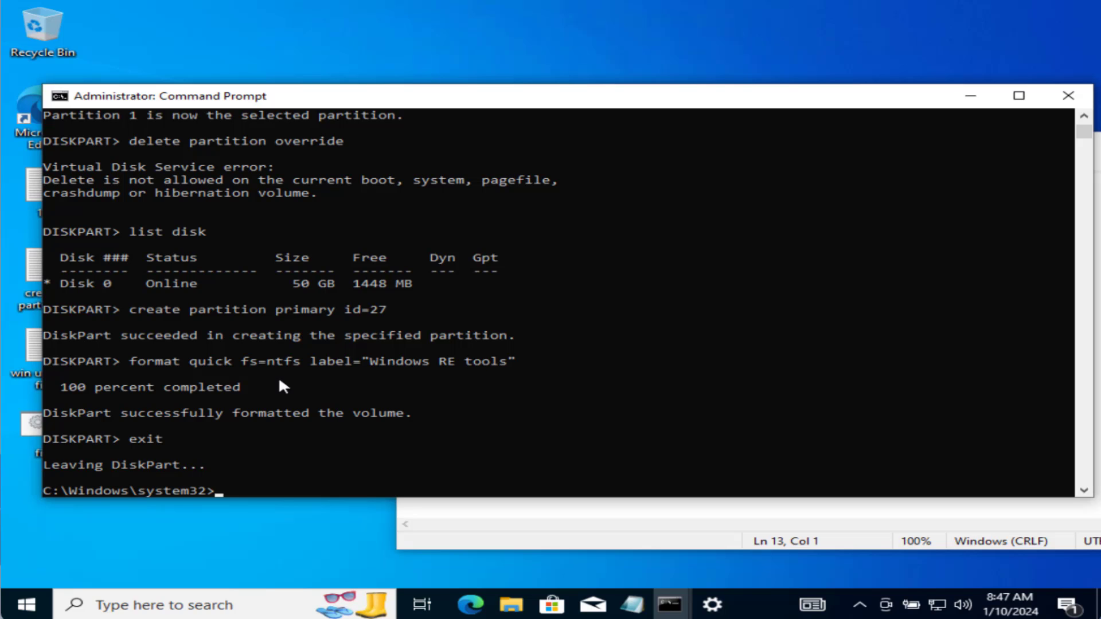
{"action": "type", "text": "reagentc /enable"}
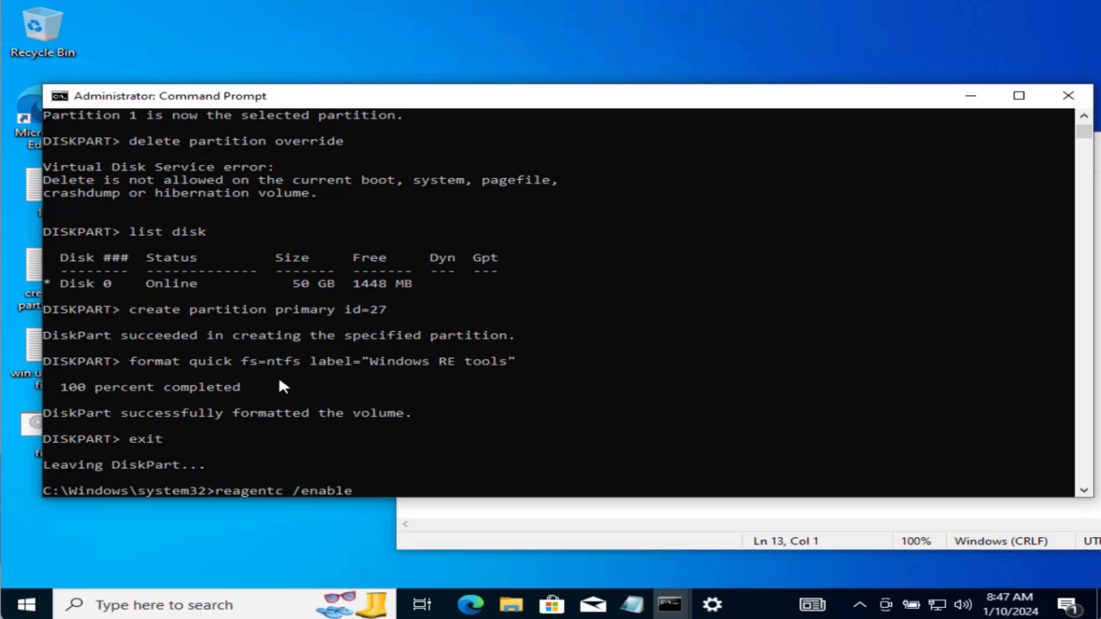
{"action": "key", "text": "Return"}
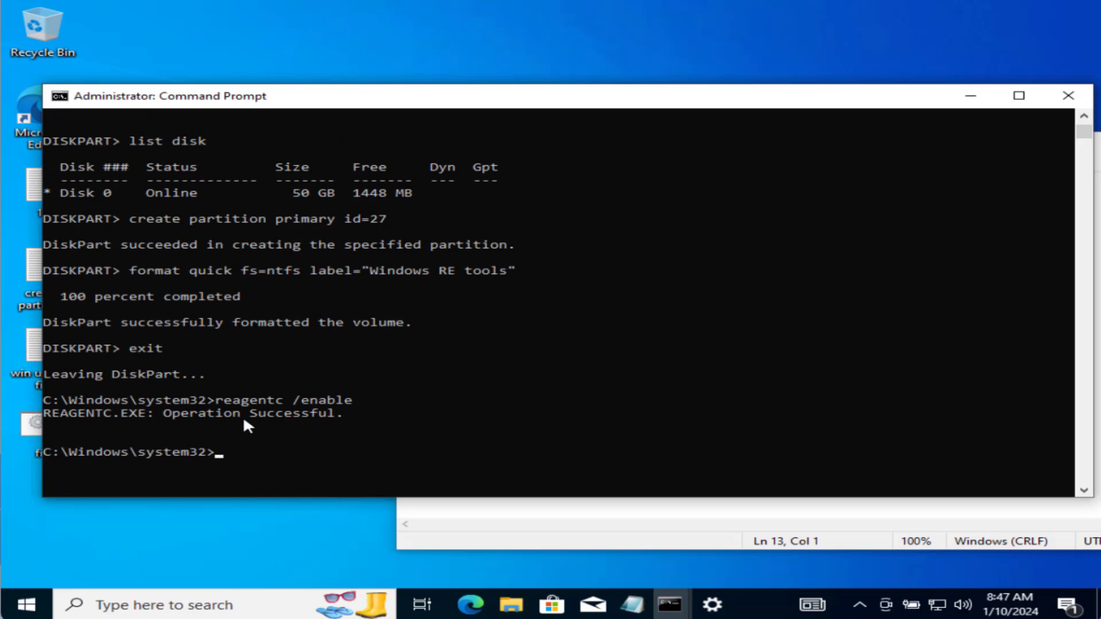
Close the Administrator Command Prompt and the partition notes, and minimize the remaining console
{"action": "left_click", "coordinate": [1066, 98]}
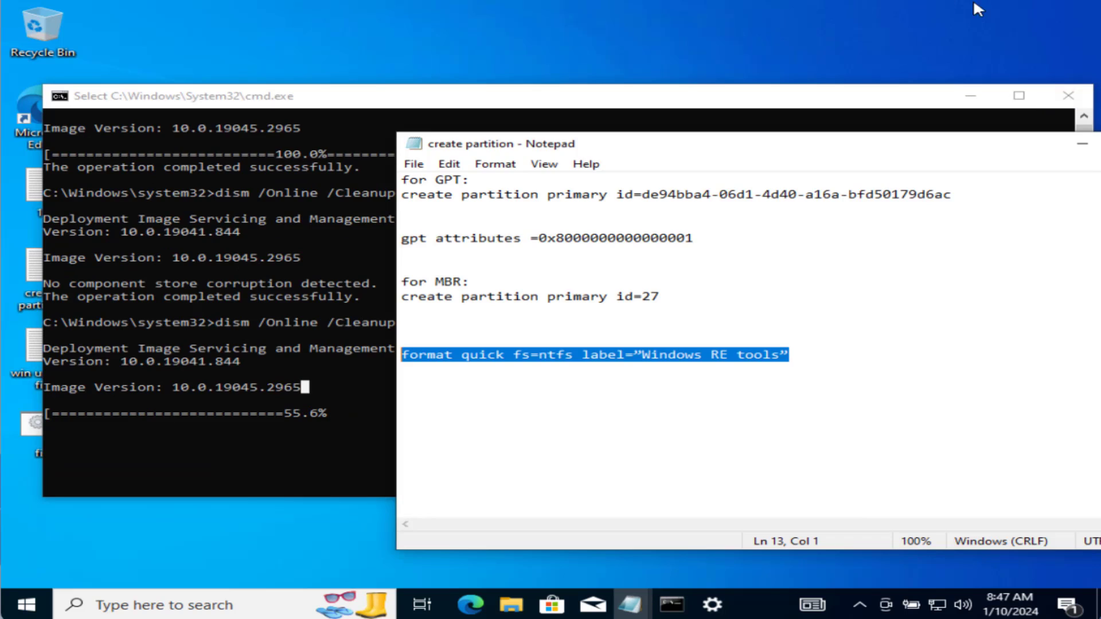
{"action": "left_click_drag", "start_coordinate": [1032, 141], "coordinate": [718, 141]}
{"action": "left_click", "coordinate": [862, 144]}
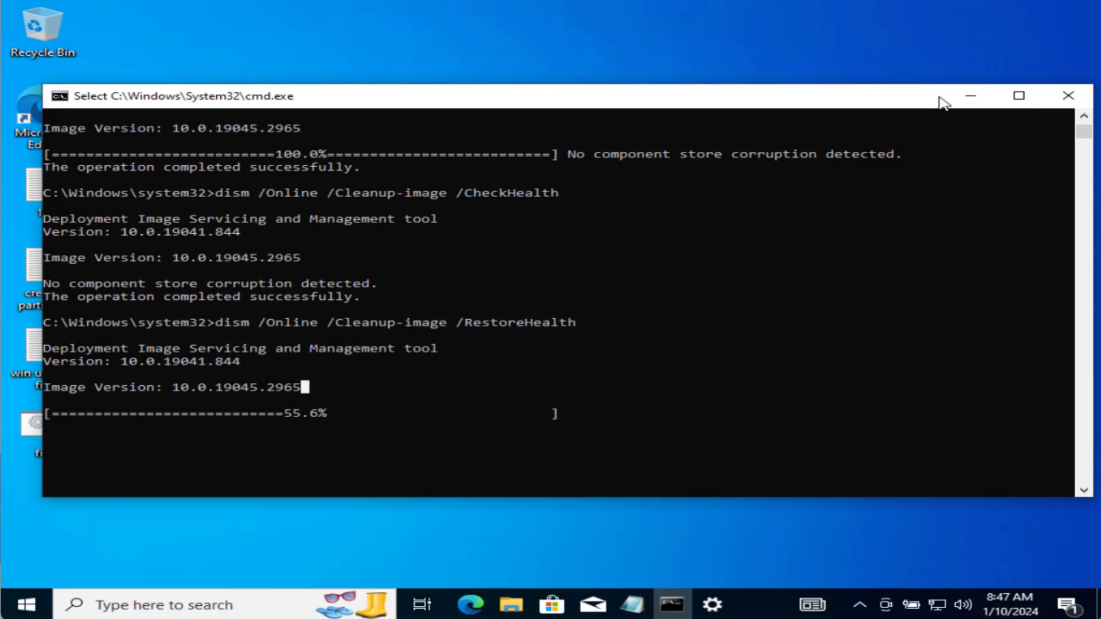
{"action": "left_click", "coordinate": [969, 96]}
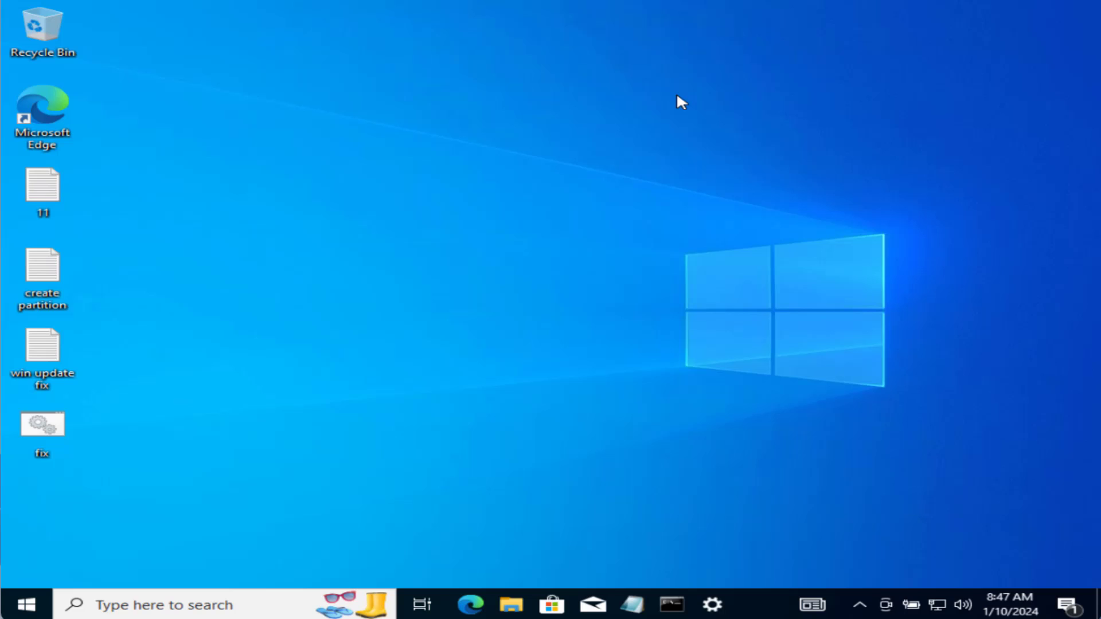